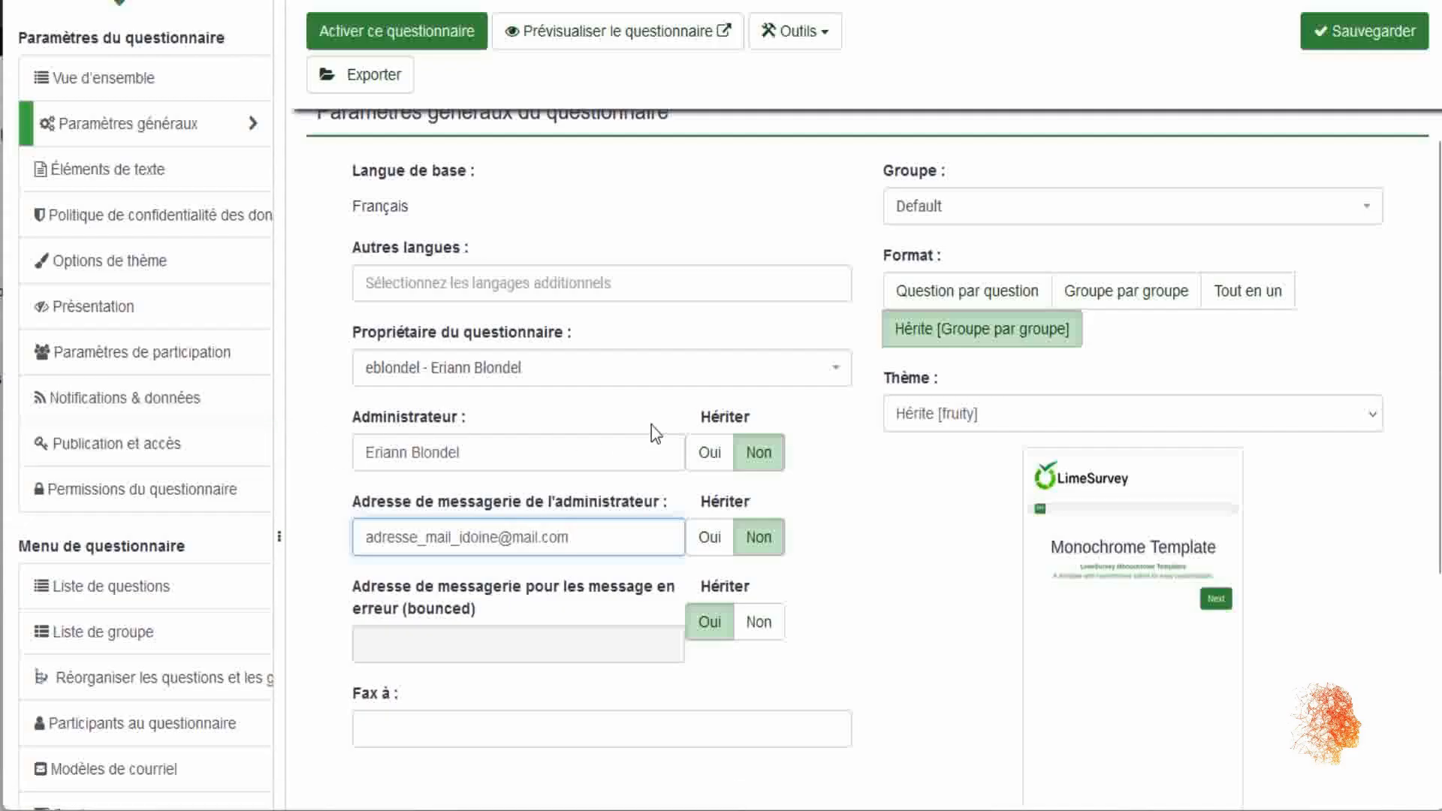
# - Save the questionnaire's general settings and open its activation page
pyautogui.click(1346, 33)
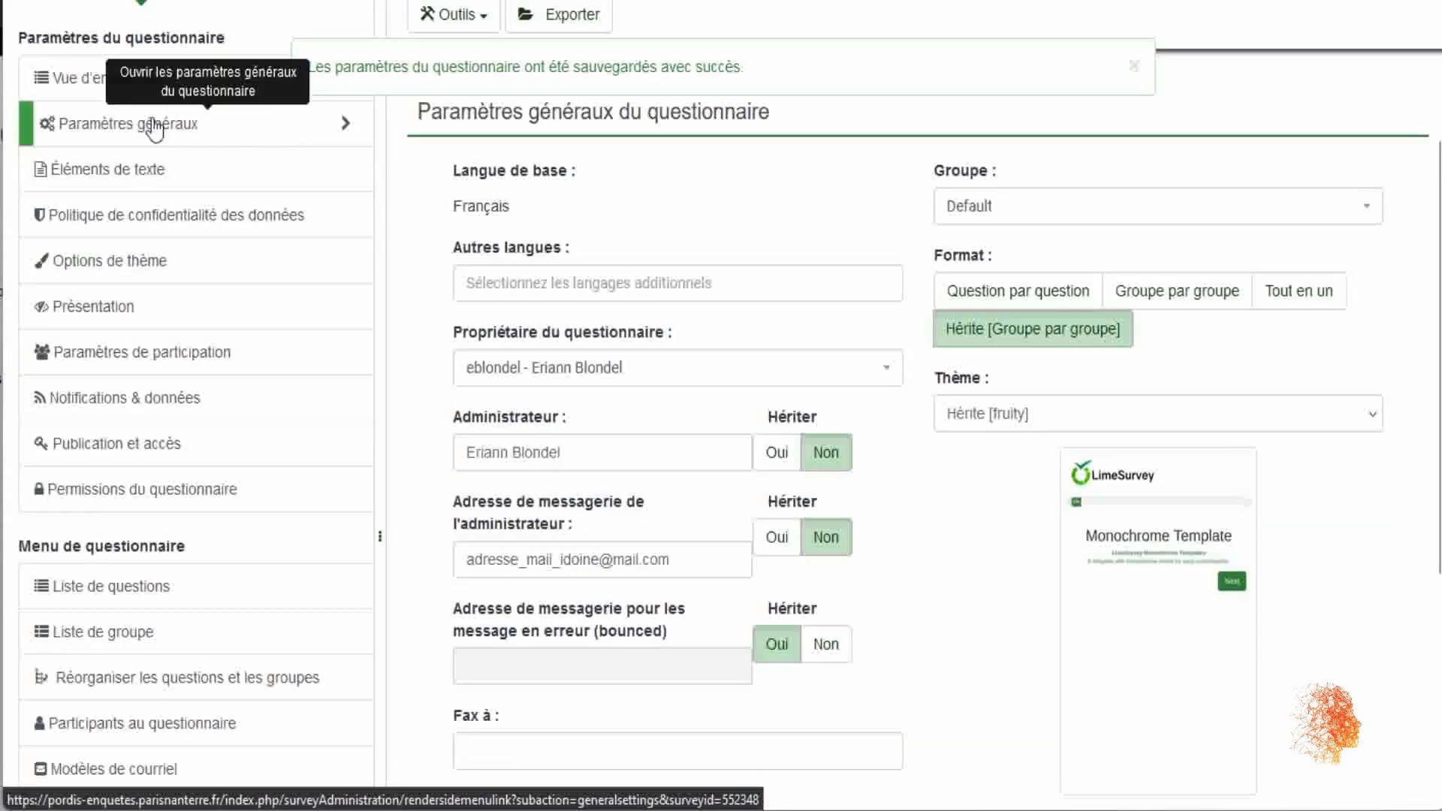
pyautogui.scroll(3, 312, 96)
pyautogui.click(574, 207)
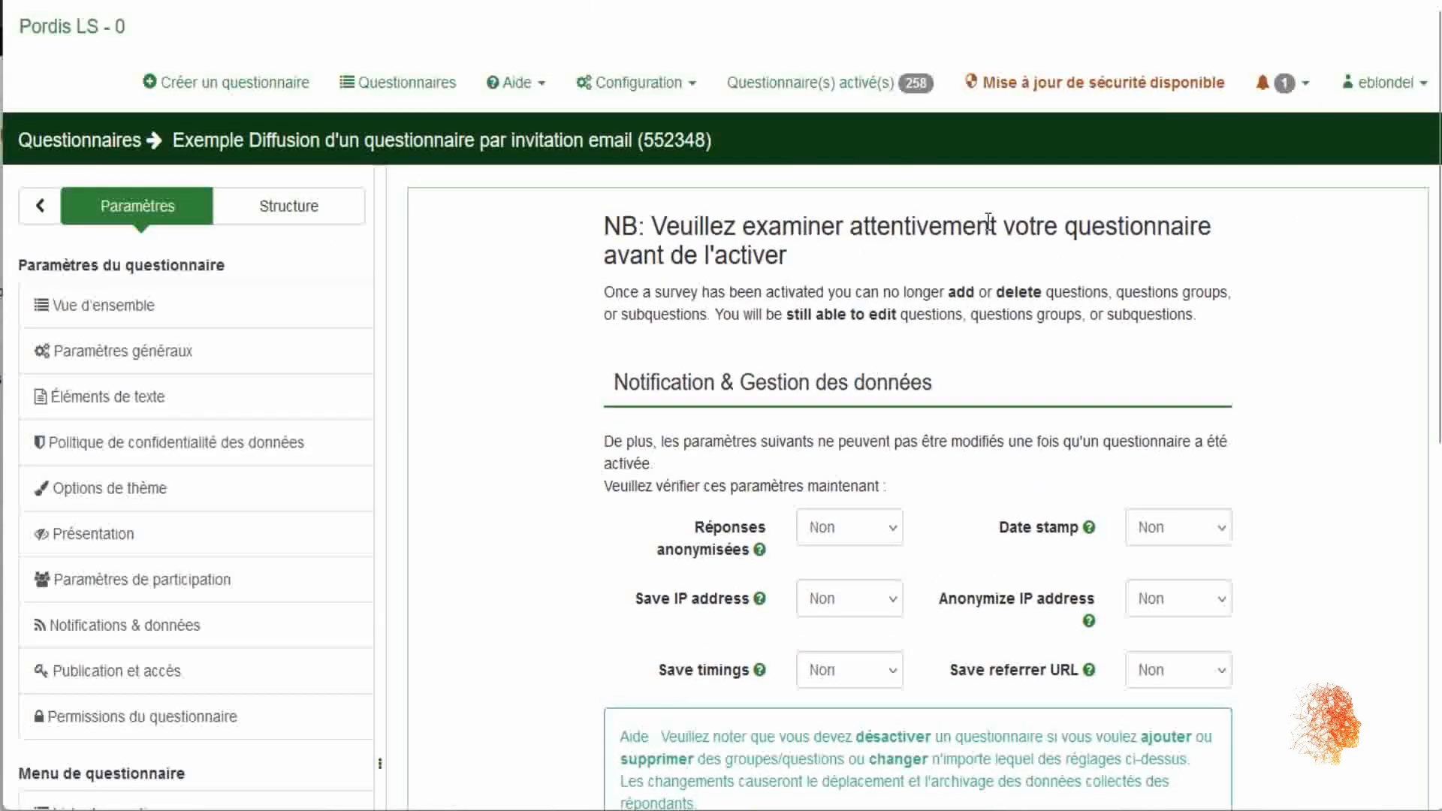
# - Set Réponses anonymisées to Oui in the activation settings and accept the warning about anonymous responses
pyautogui.scroll(-2, 946, 308)
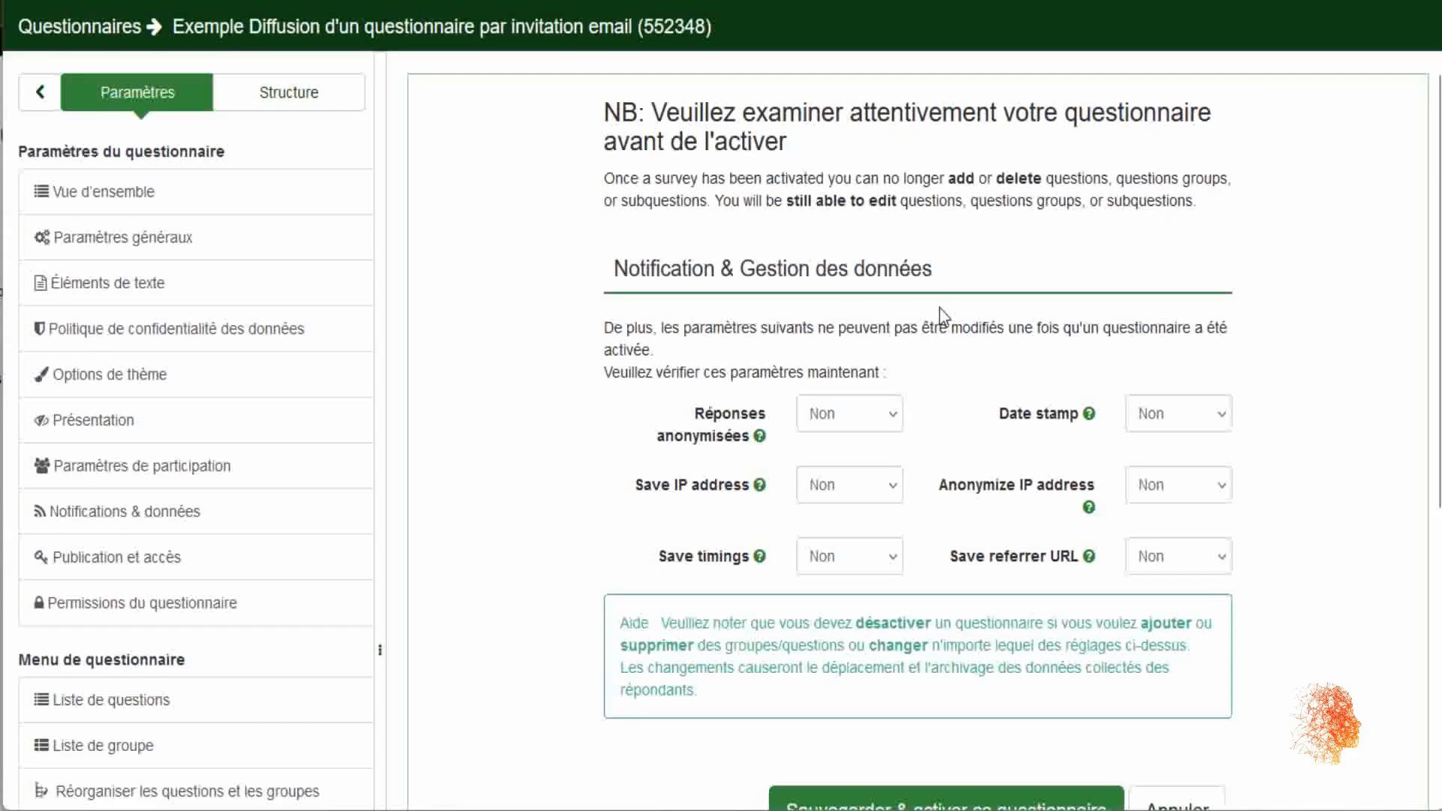
pyautogui.click(882, 417)
pyautogui.click(826, 452)
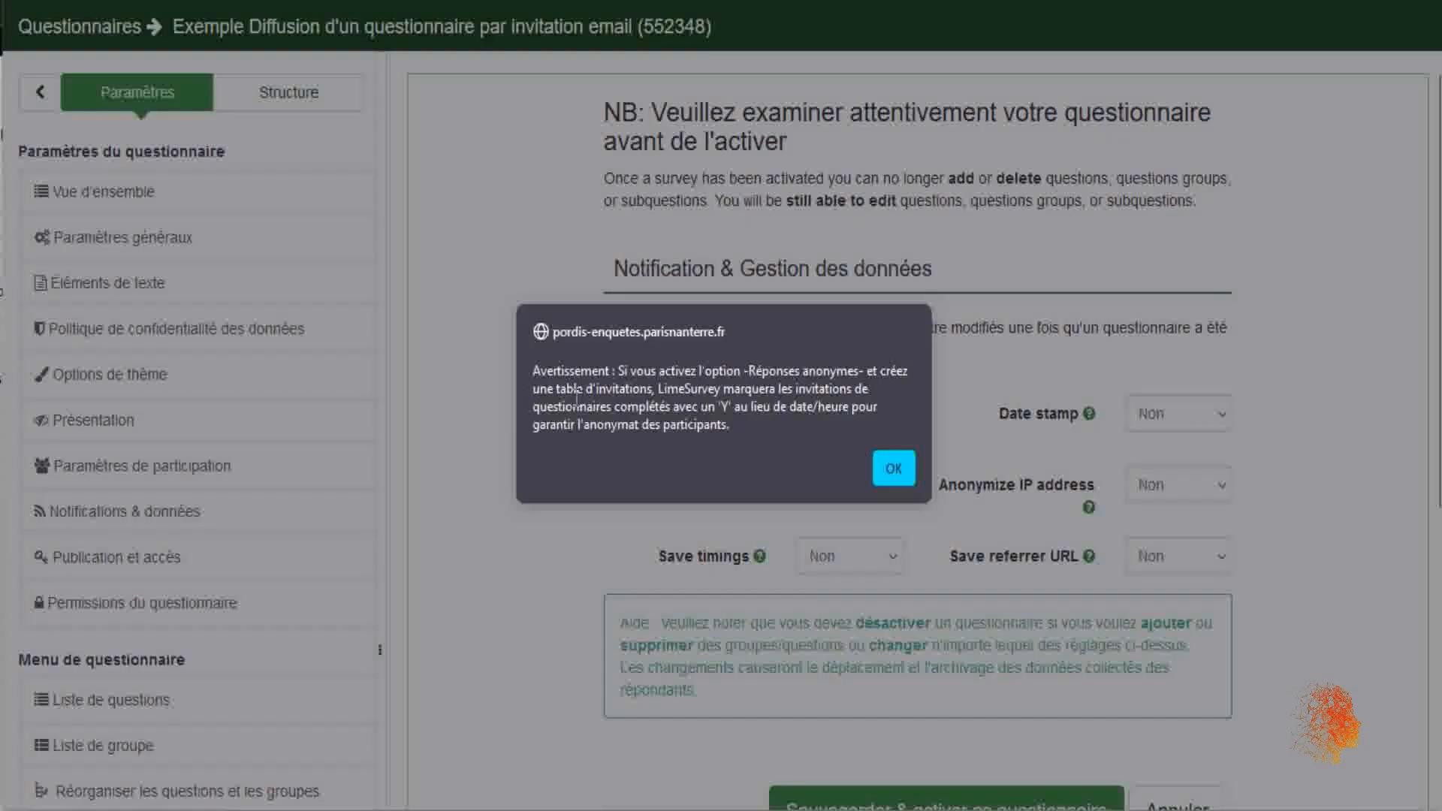
pyautogui.moveTo(678, 395); pyautogui.dragTo(848, 453)
pyautogui.click(905, 462)
pyautogui.scroll(-2, 922, 338)
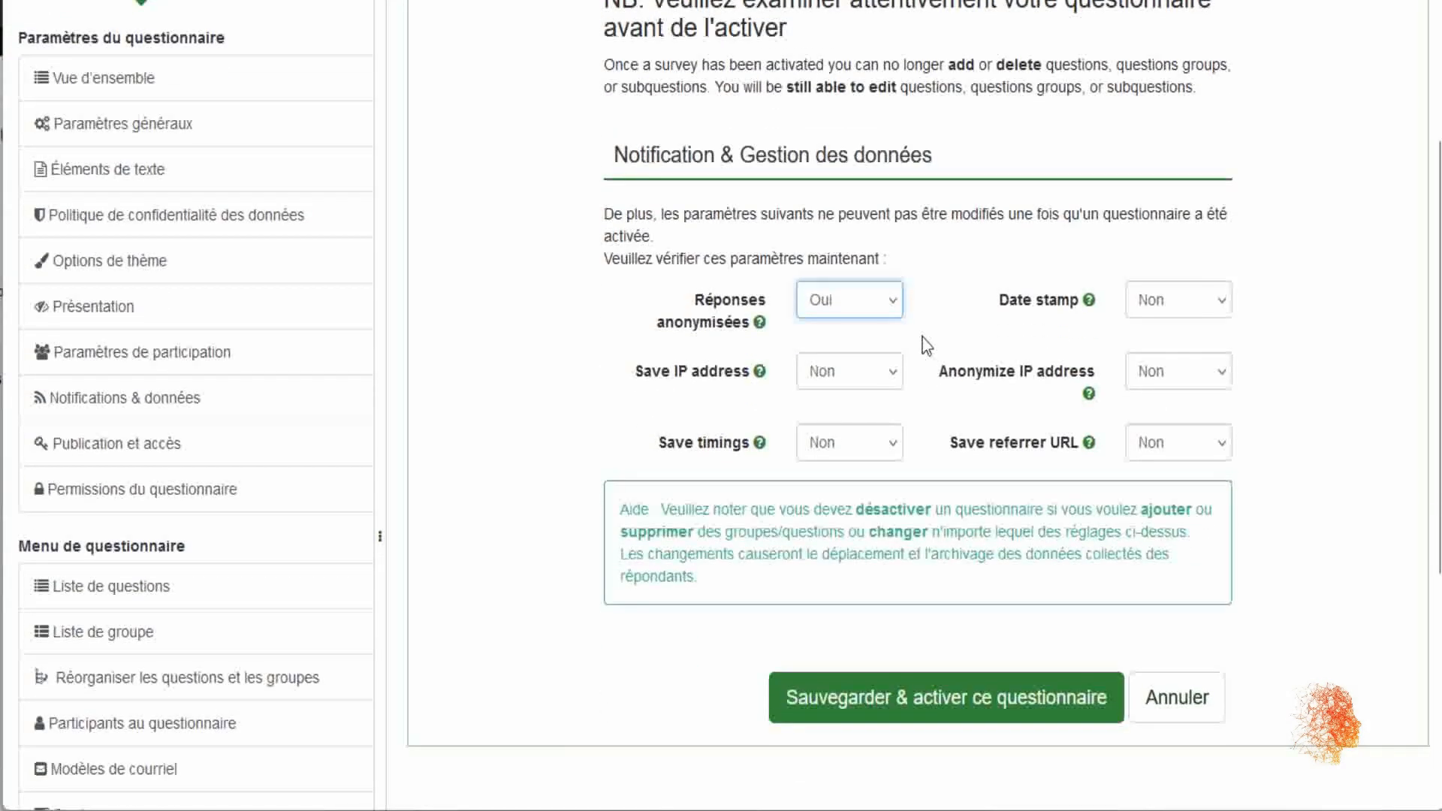
# - Save and activate the questionnaire, and switch it to restricted access mode so that a participants table is created
pyautogui.click(845, 697)
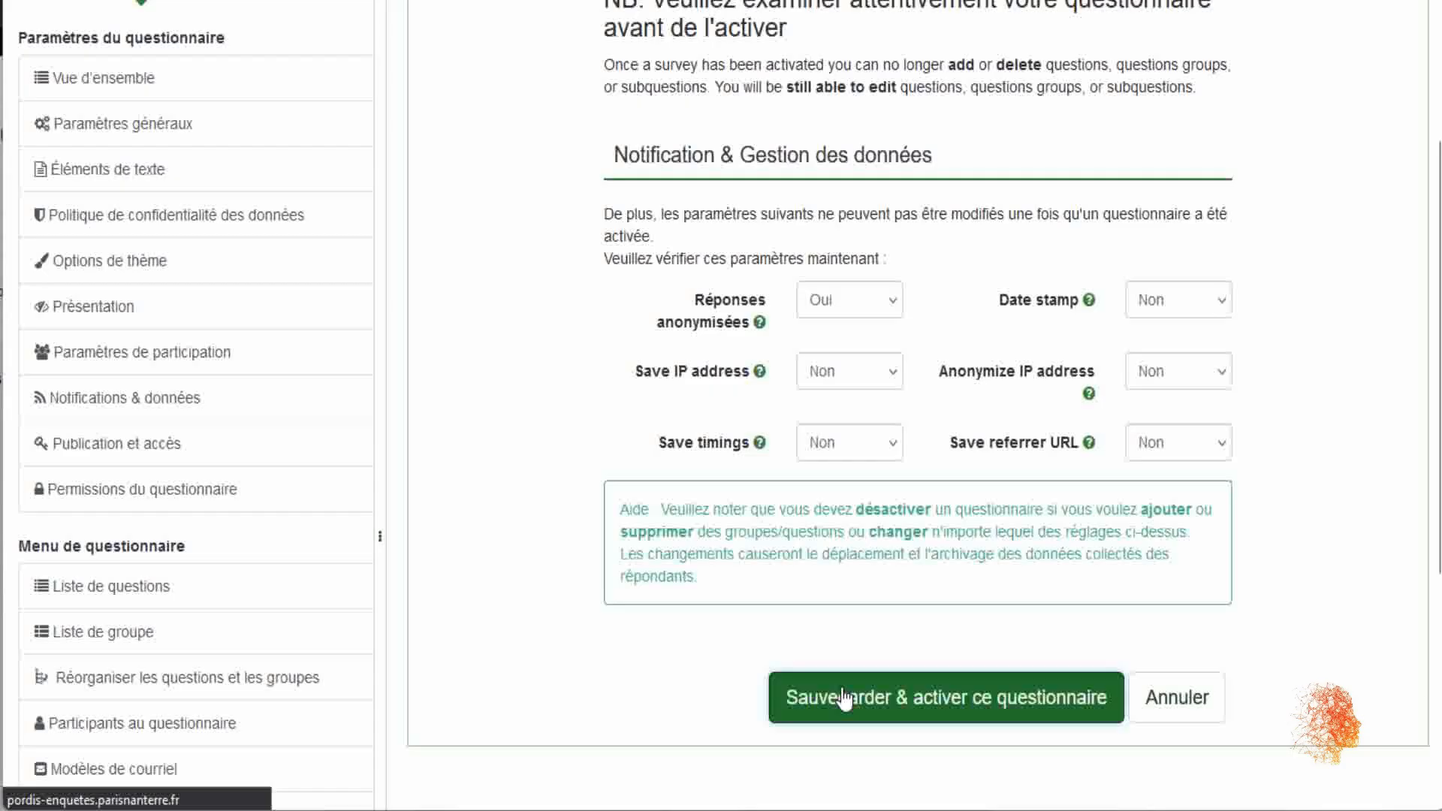
pyautogui.click(844, 698)
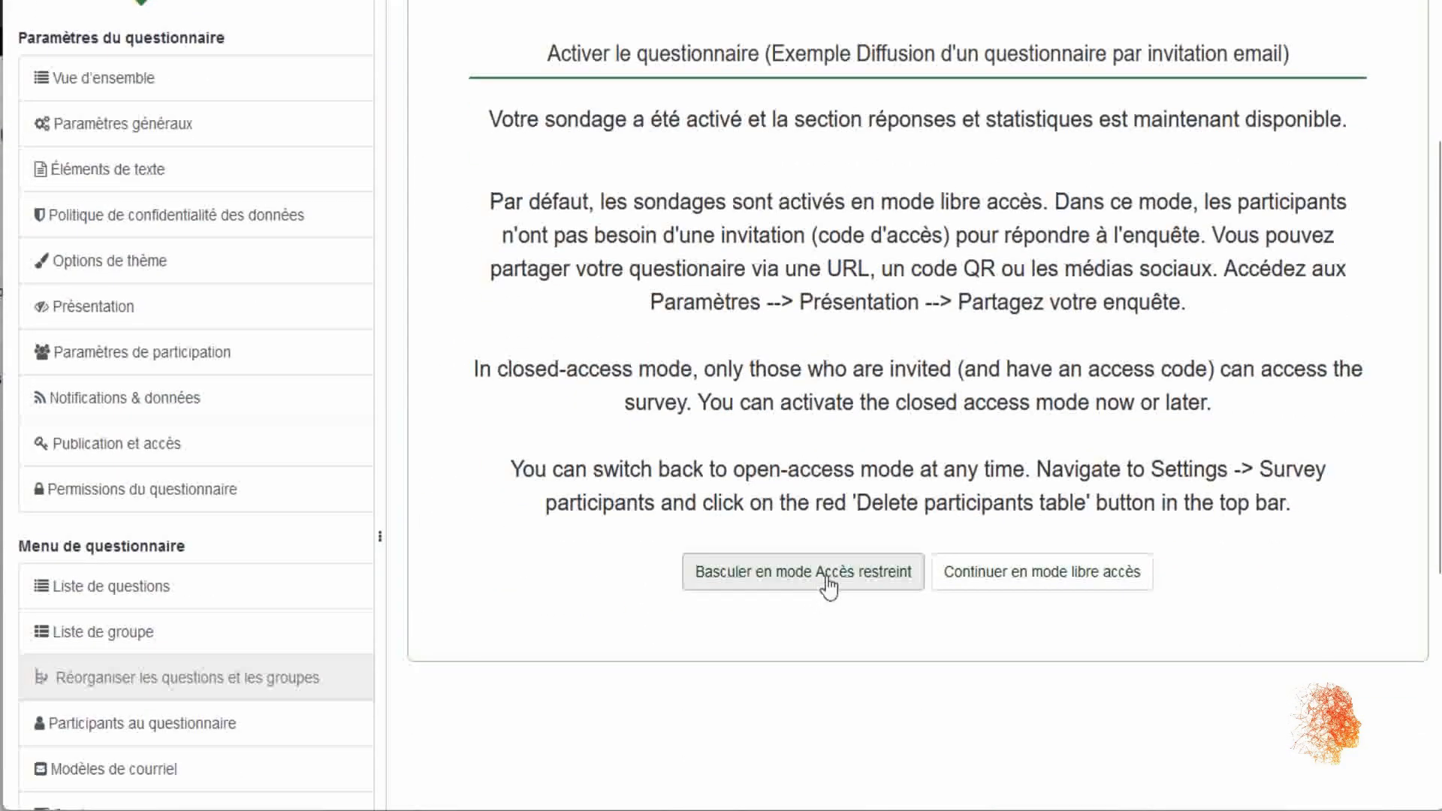
pyautogui.click(828, 582)
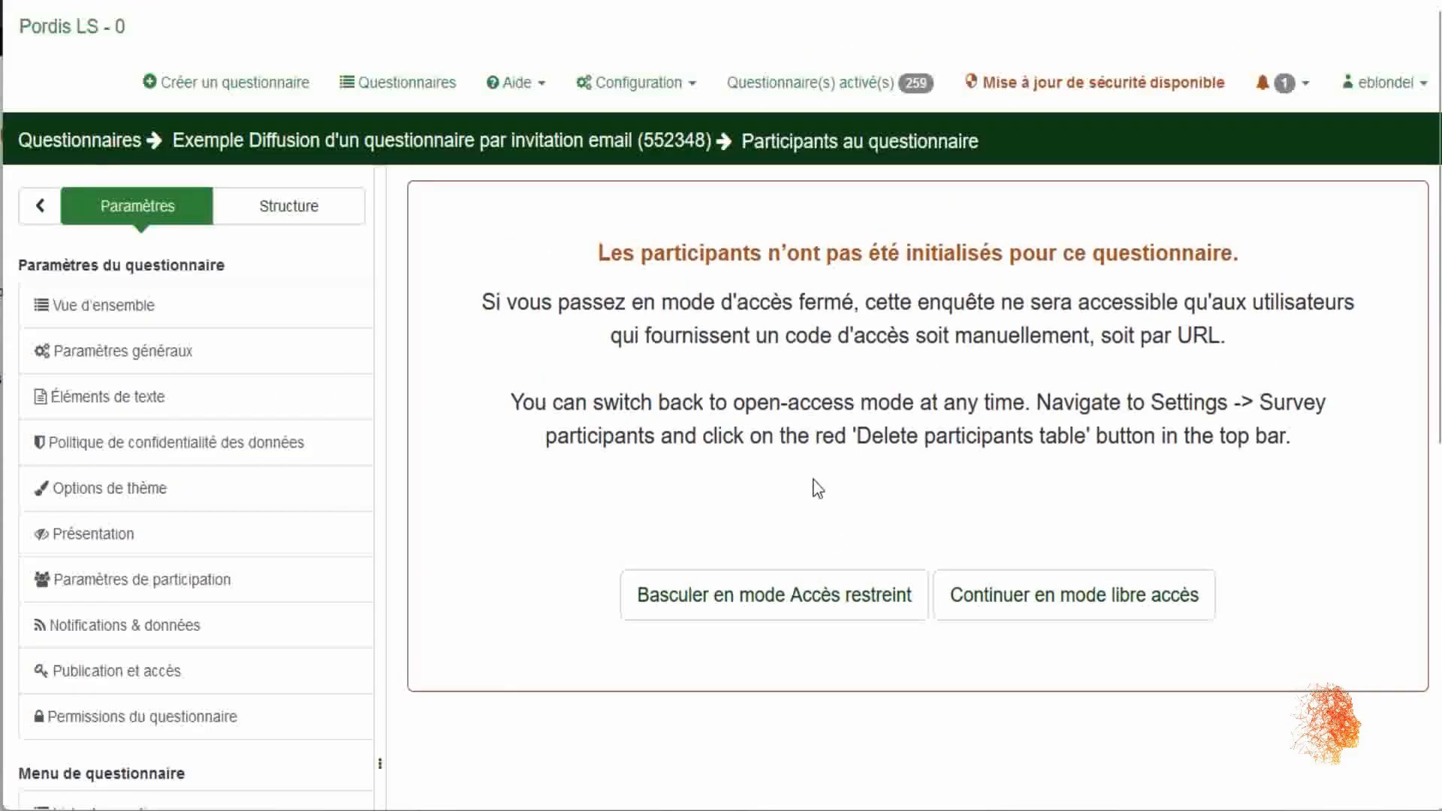
pyautogui.click(801, 597)
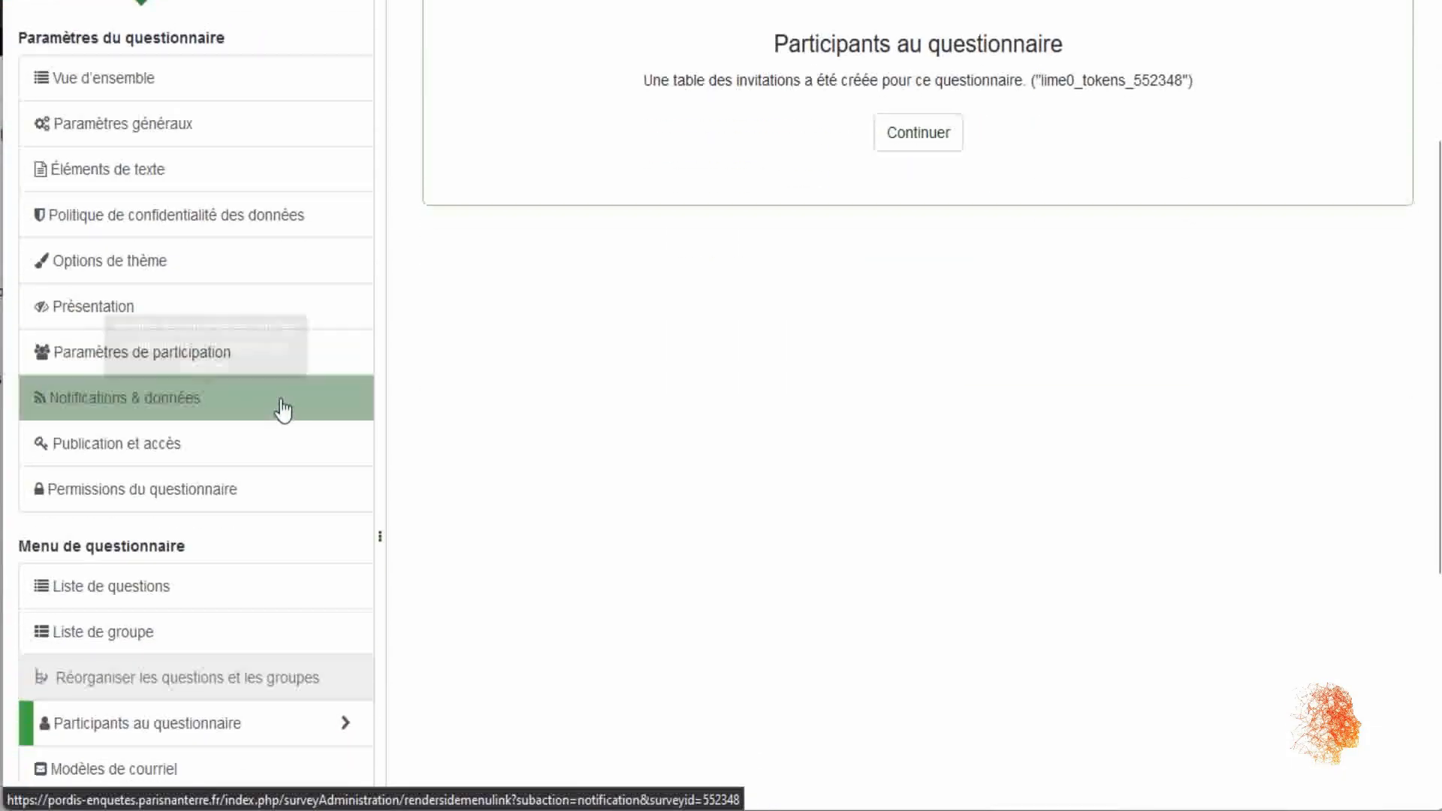
# - Open the questionnaire's email templates and read through the invitation message
pyautogui.scroll(-2, 402, 419)
pyautogui.scroll(-2, 364, 380)
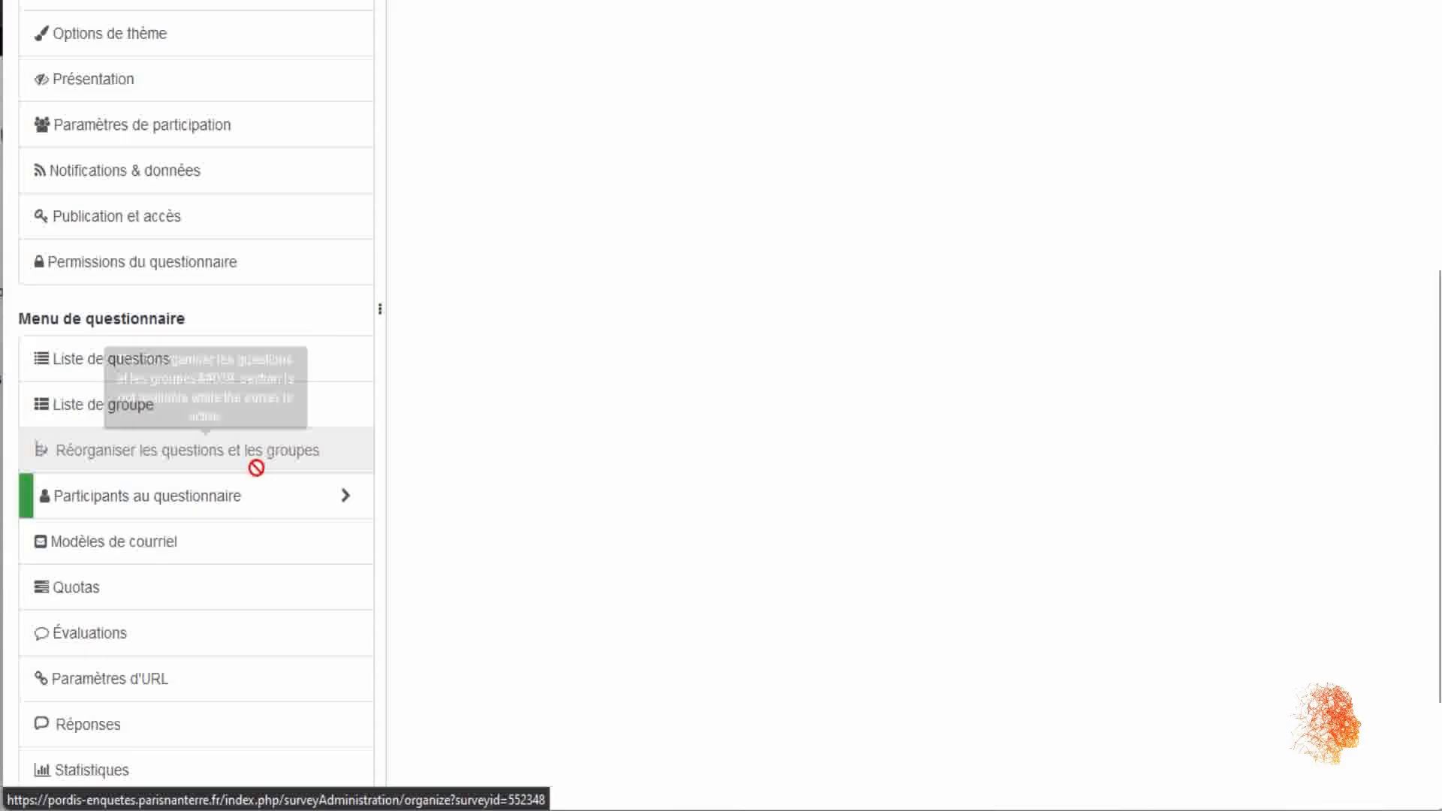
pyautogui.click(229, 547)
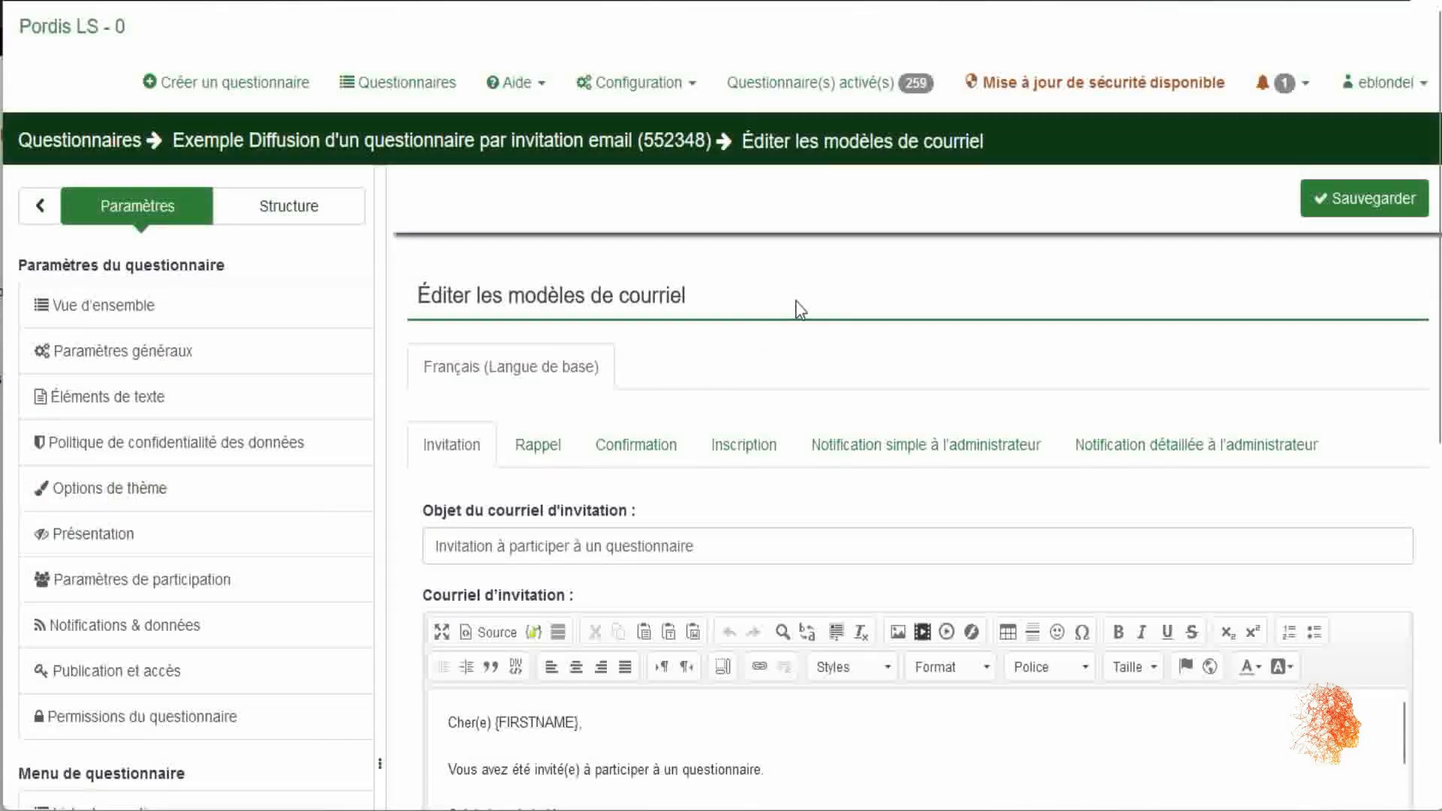
pyautogui.scroll(-2, 795, 306)
pyautogui.scroll(-3, 800, 308)
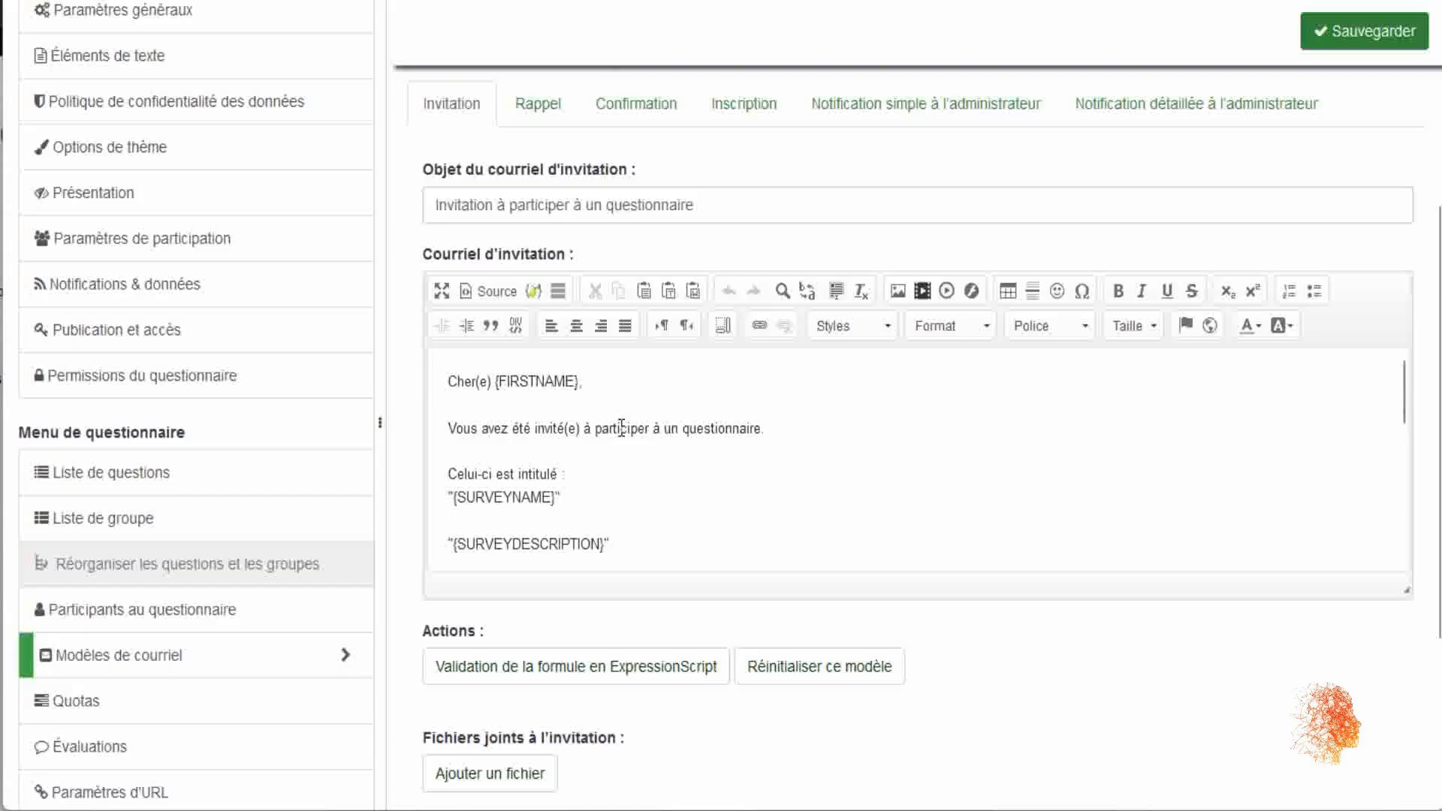
pyautogui.scroll(-3, 620, 428)
pyautogui.scroll(-3, 680, 406)
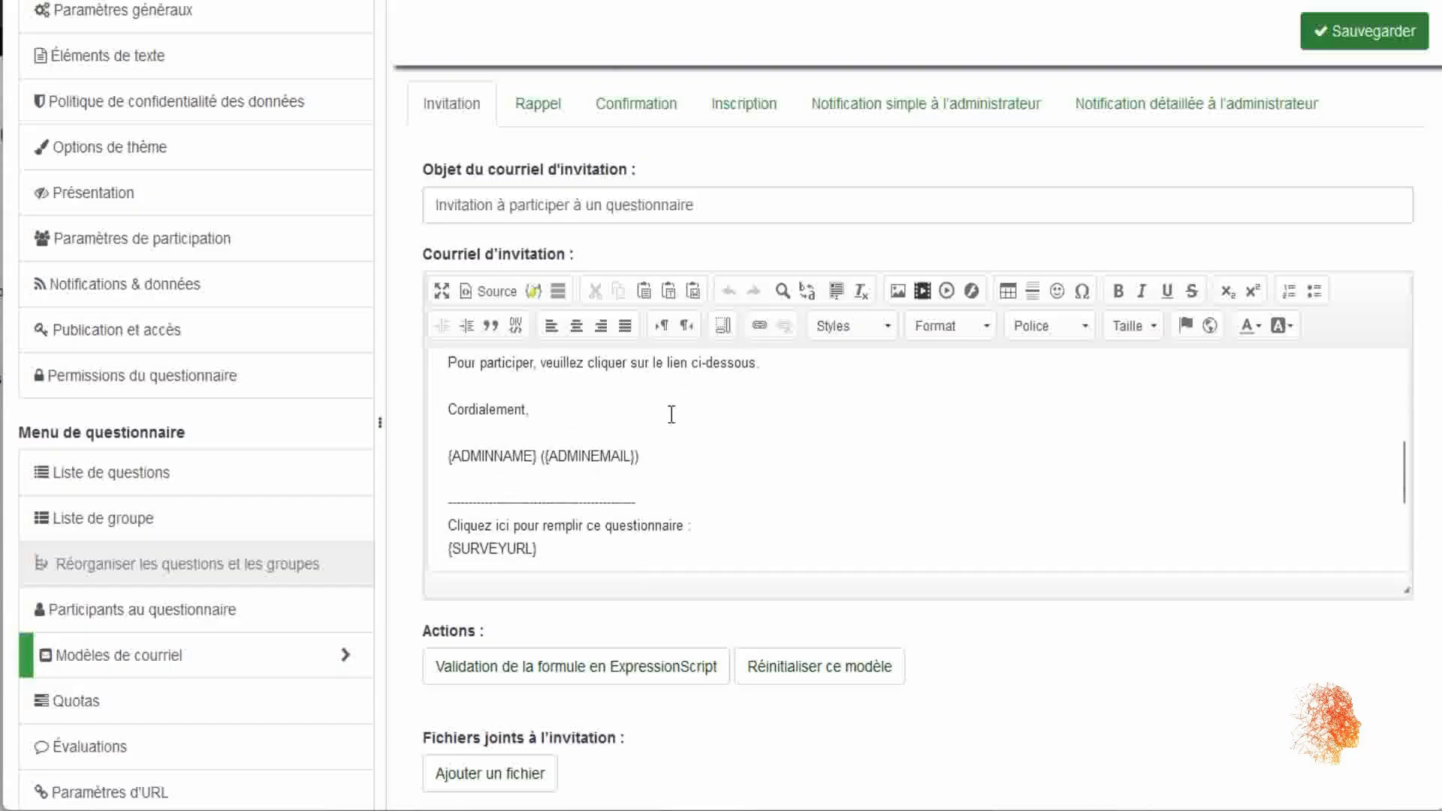
pyautogui.scroll(-3, 602, 443)
# - Examine the {SURVEYURL}, {SURVEYNAME} and {SURVEYDESCRIPTION} placeholders in the invitation template, as well as its closing links
pyautogui.moveTo(586, 441); pyautogui.dragTo(445, 451)
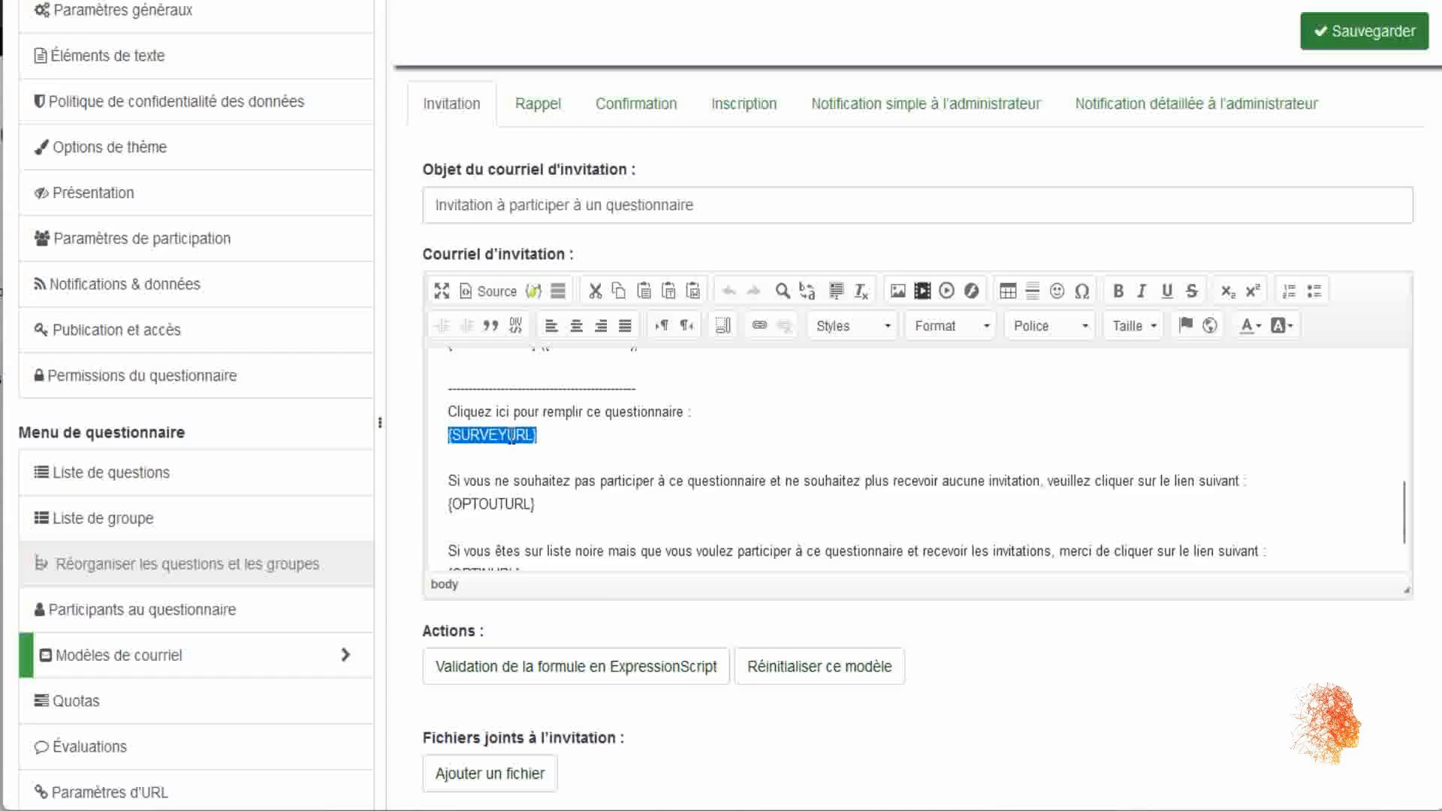
pyautogui.scroll(3, 511, 436)
pyautogui.moveTo(449, 388); pyautogui.dragTo(571, 388)
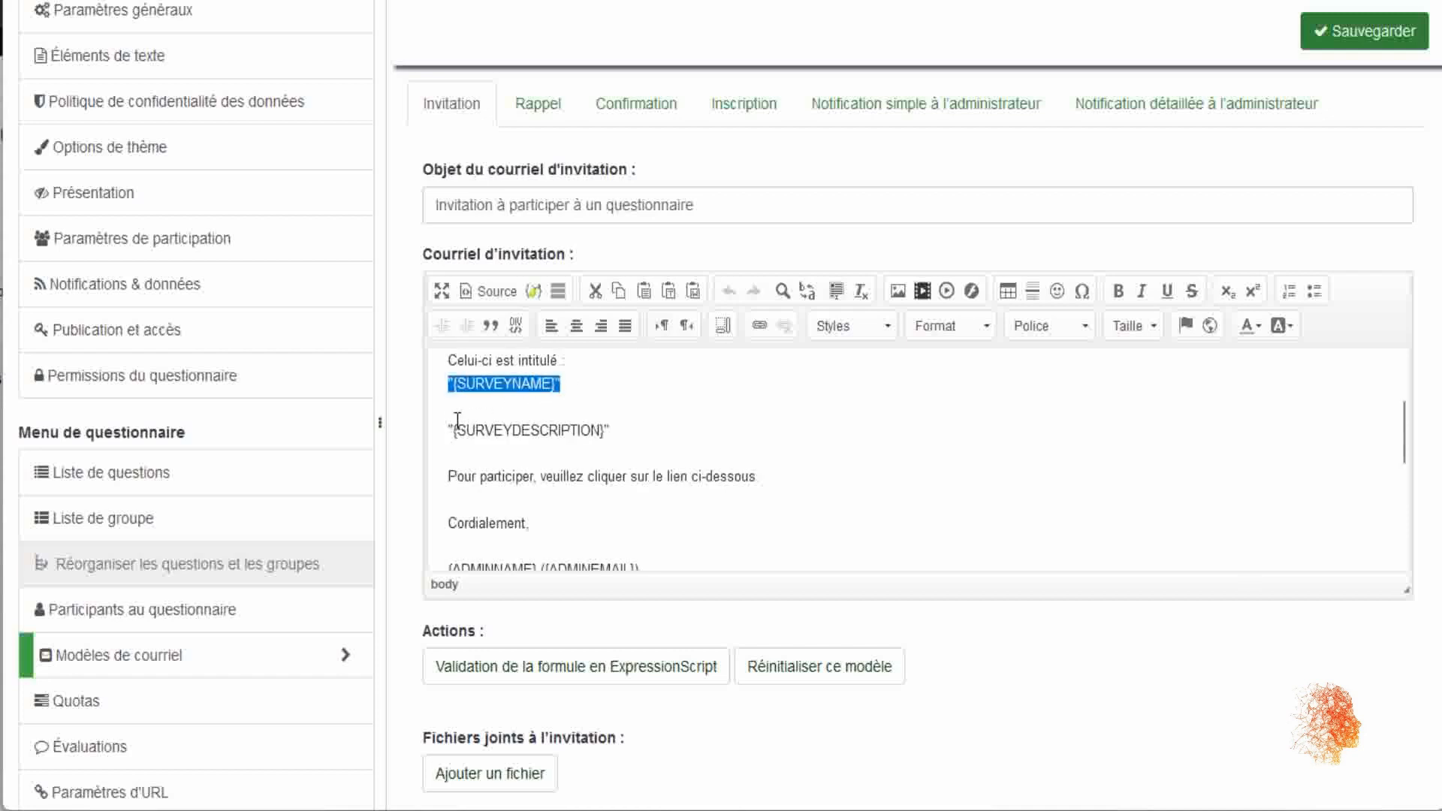
pyautogui.moveTo(448, 422); pyautogui.dragTo(635, 425)
pyautogui.click(686, 418)
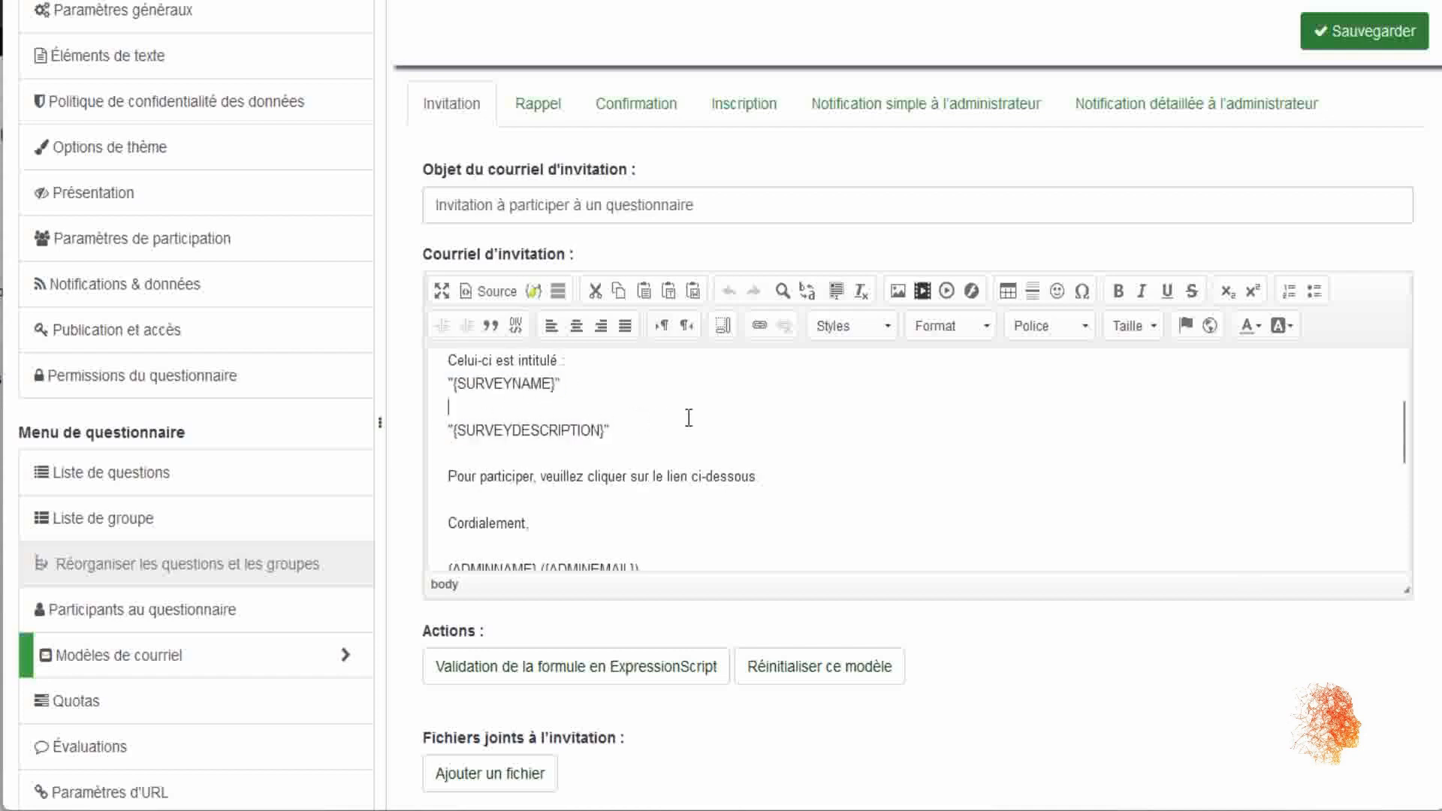
pyautogui.scroll(-5, 688, 418)
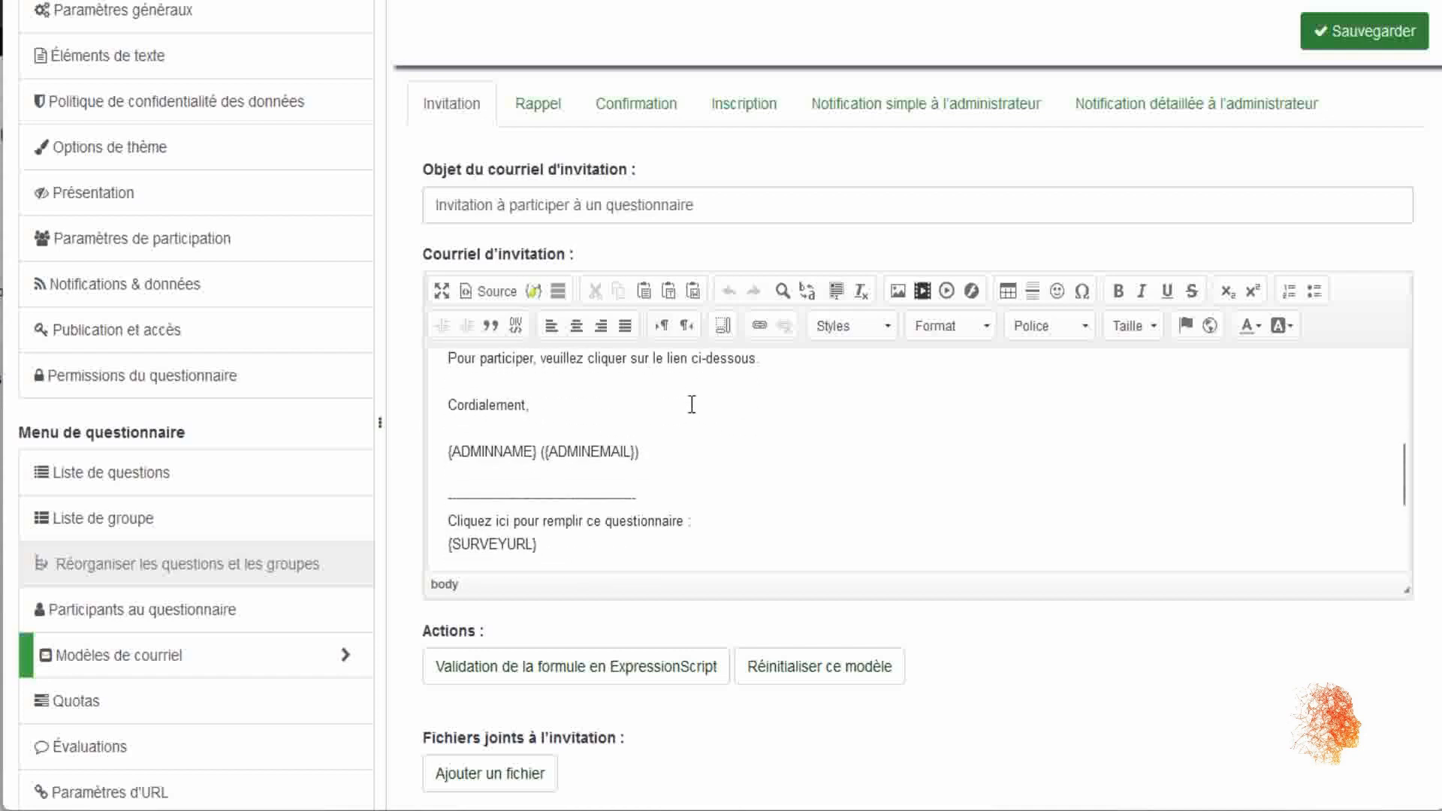
pyautogui.scroll(-1, 691, 404)
# - Open the questionnaire's text elements, review the title and description used in the invitation email, and save them
pyautogui.scroll(3, 150, 270)
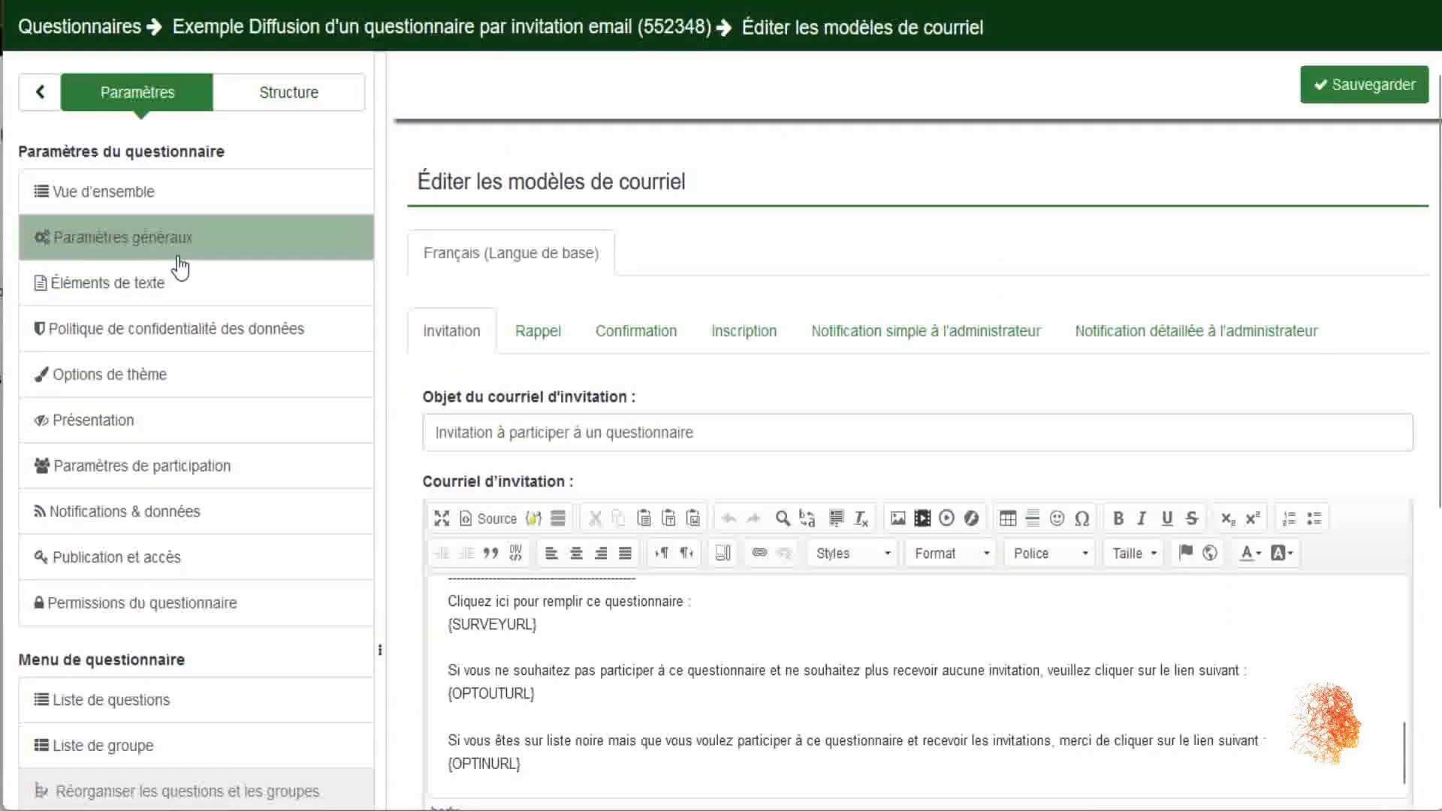
pyautogui.click(150, 282)
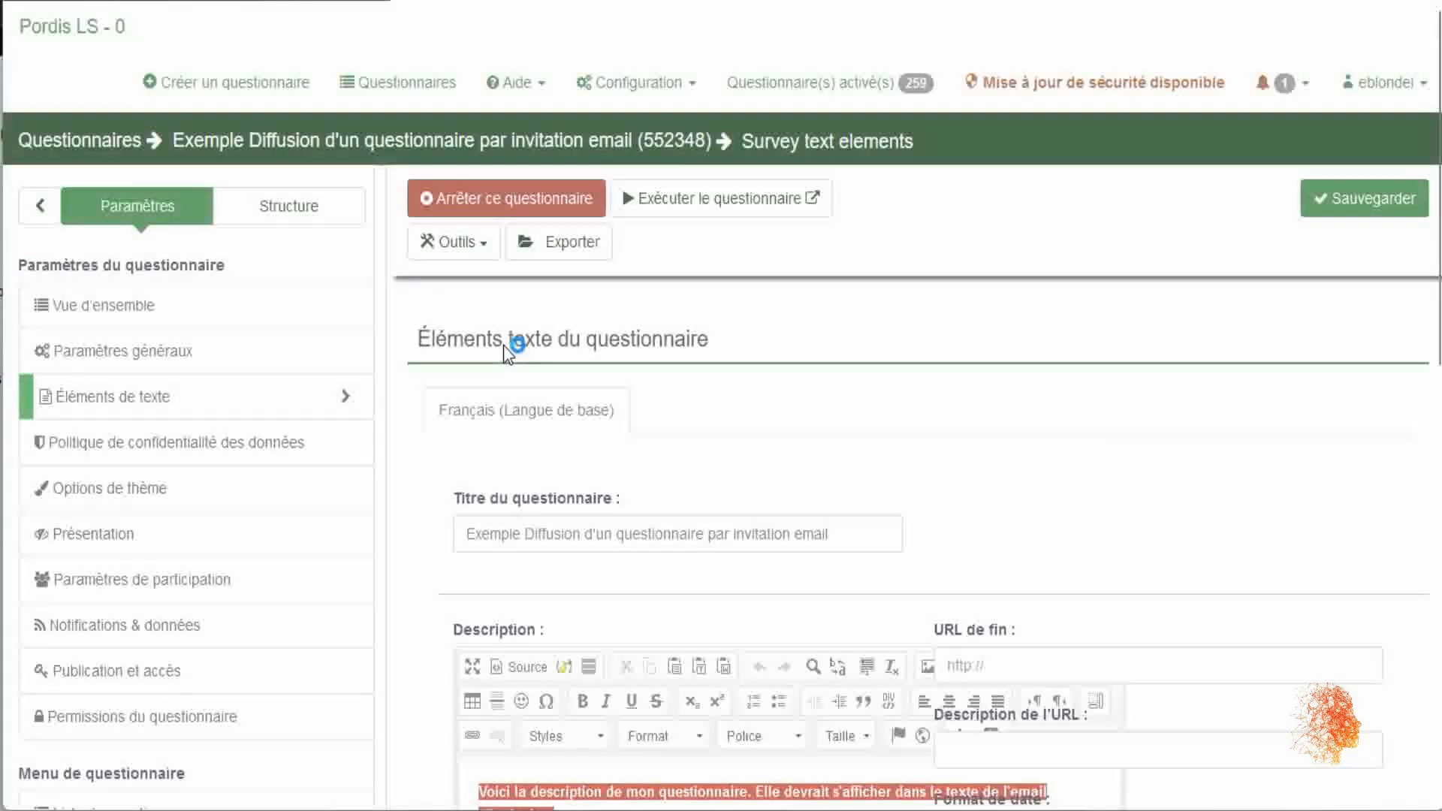
pyautogui.scroll(-3, 607, 357)
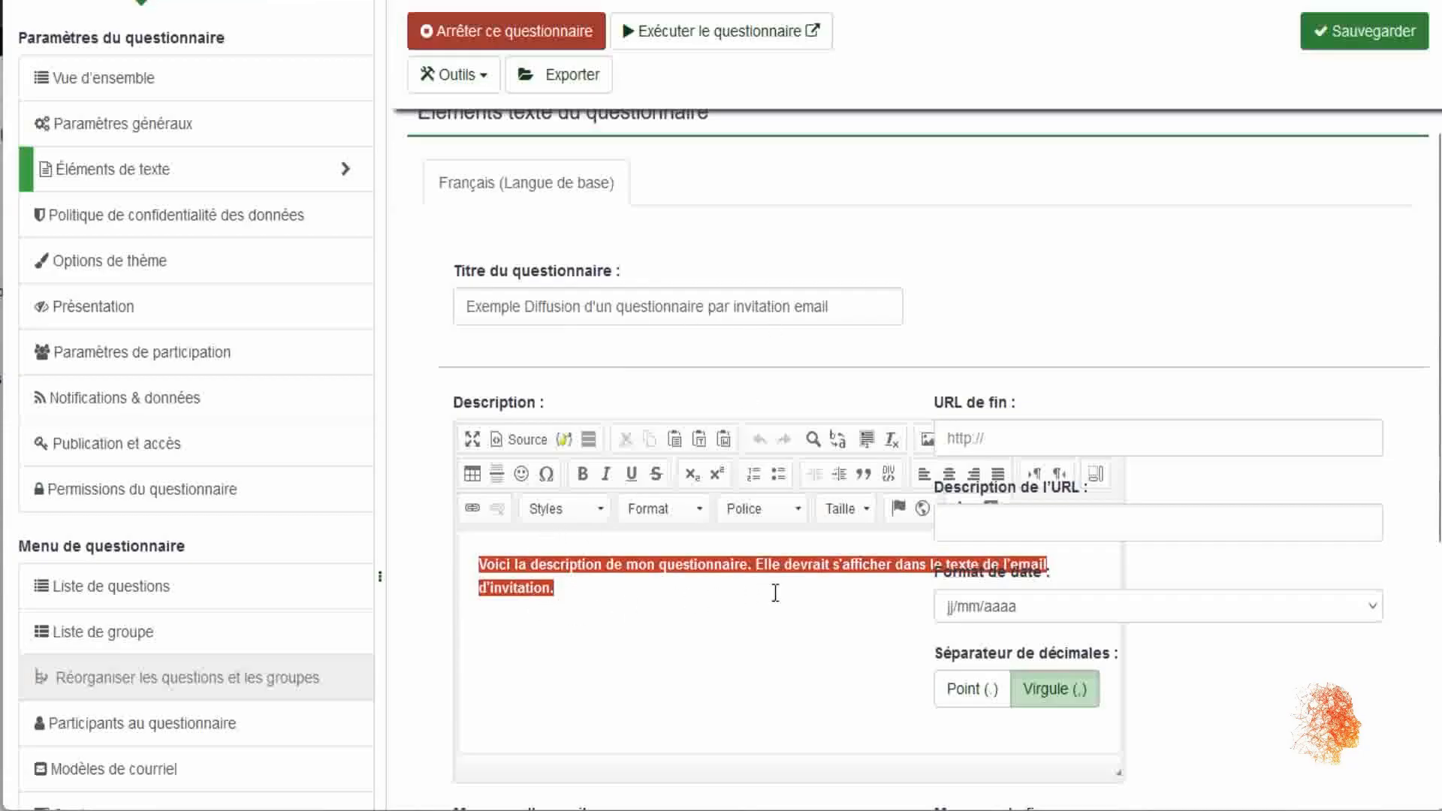
pyautogui.scroll(-2, 773, 590)
pyautogui.scroll(2, 789, 590)
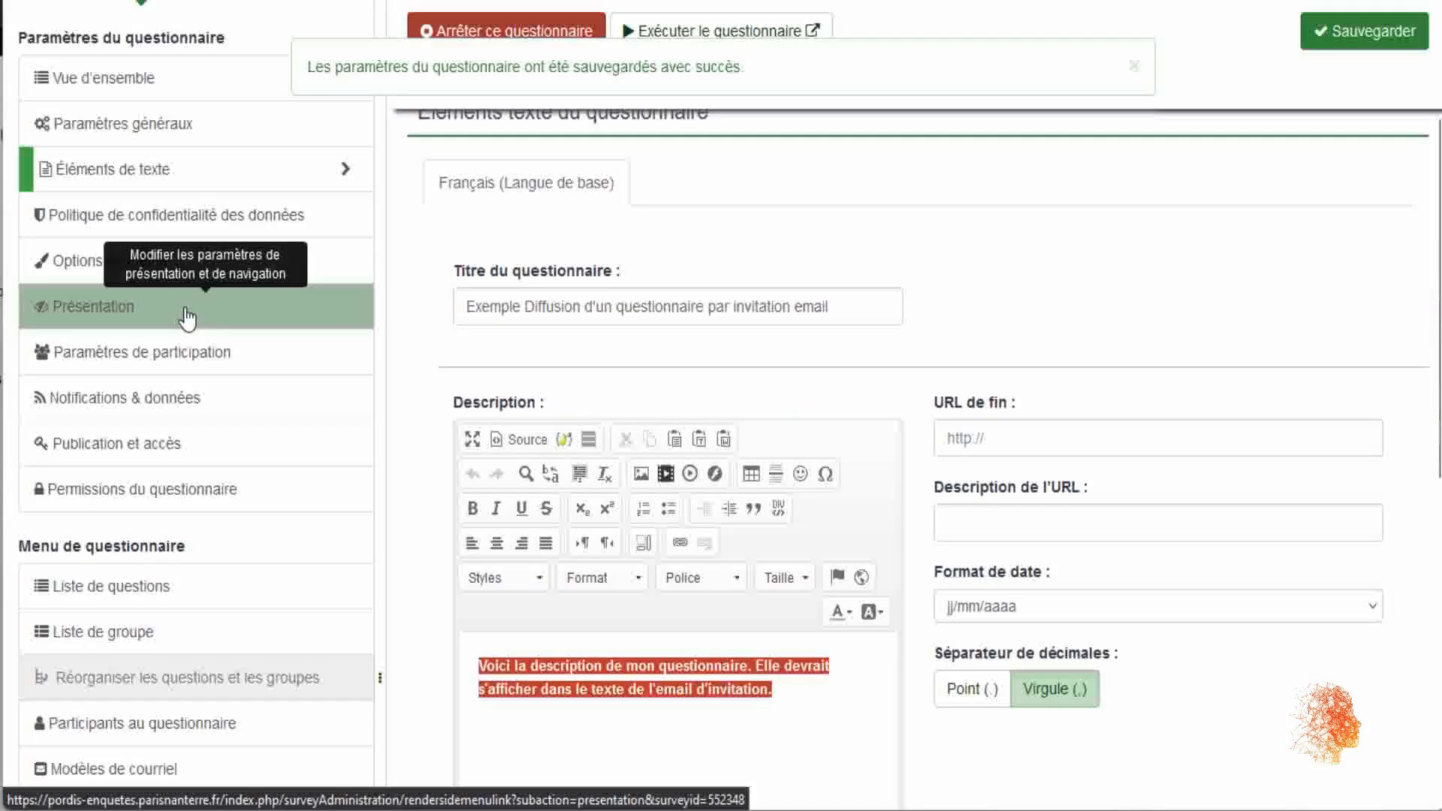
# - Go to the questionnaire's participants and open the form for adding contacts
pyautogui.scroll(-3, 135, 300)
pyautogui.click(202, 618)
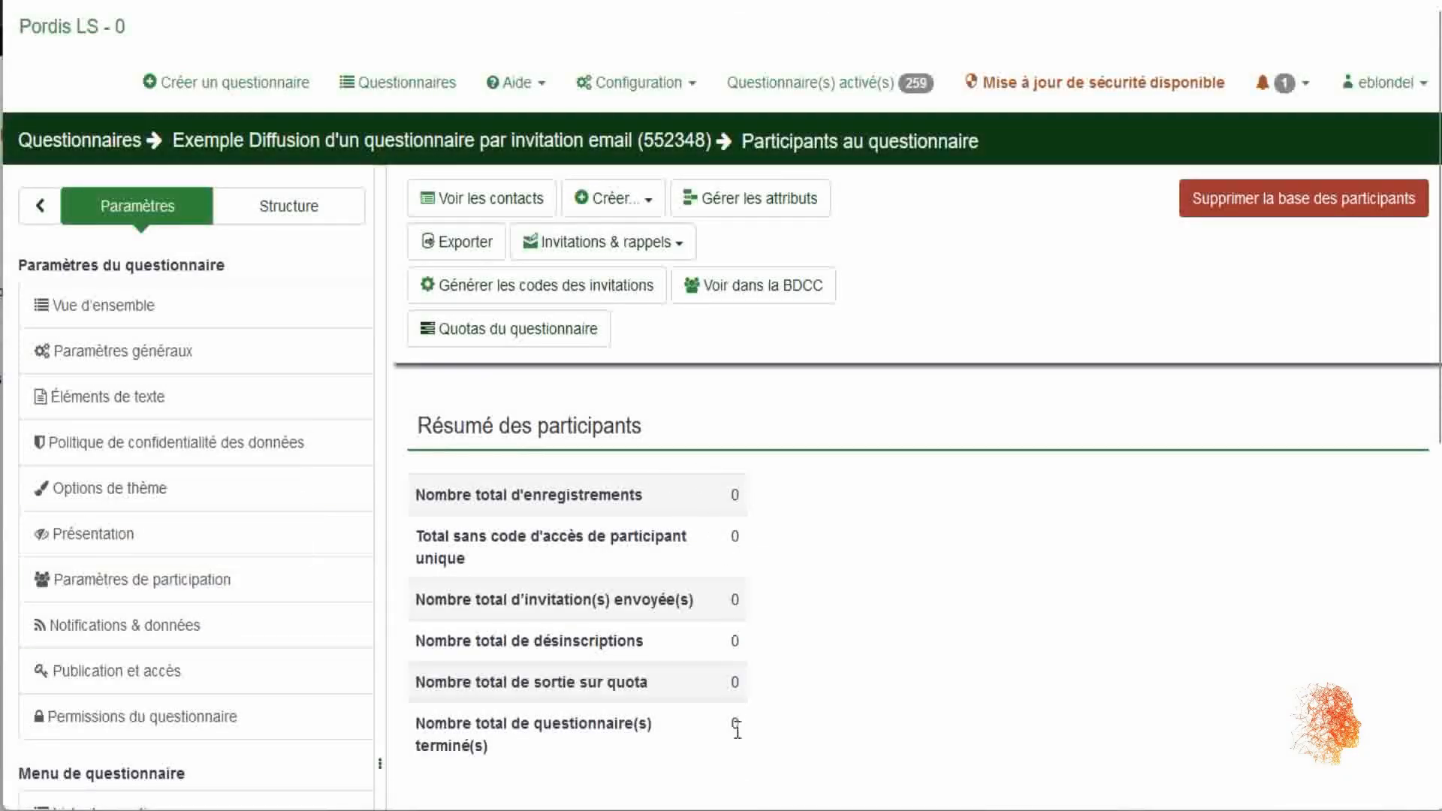
pyautogui.click(634, 200)
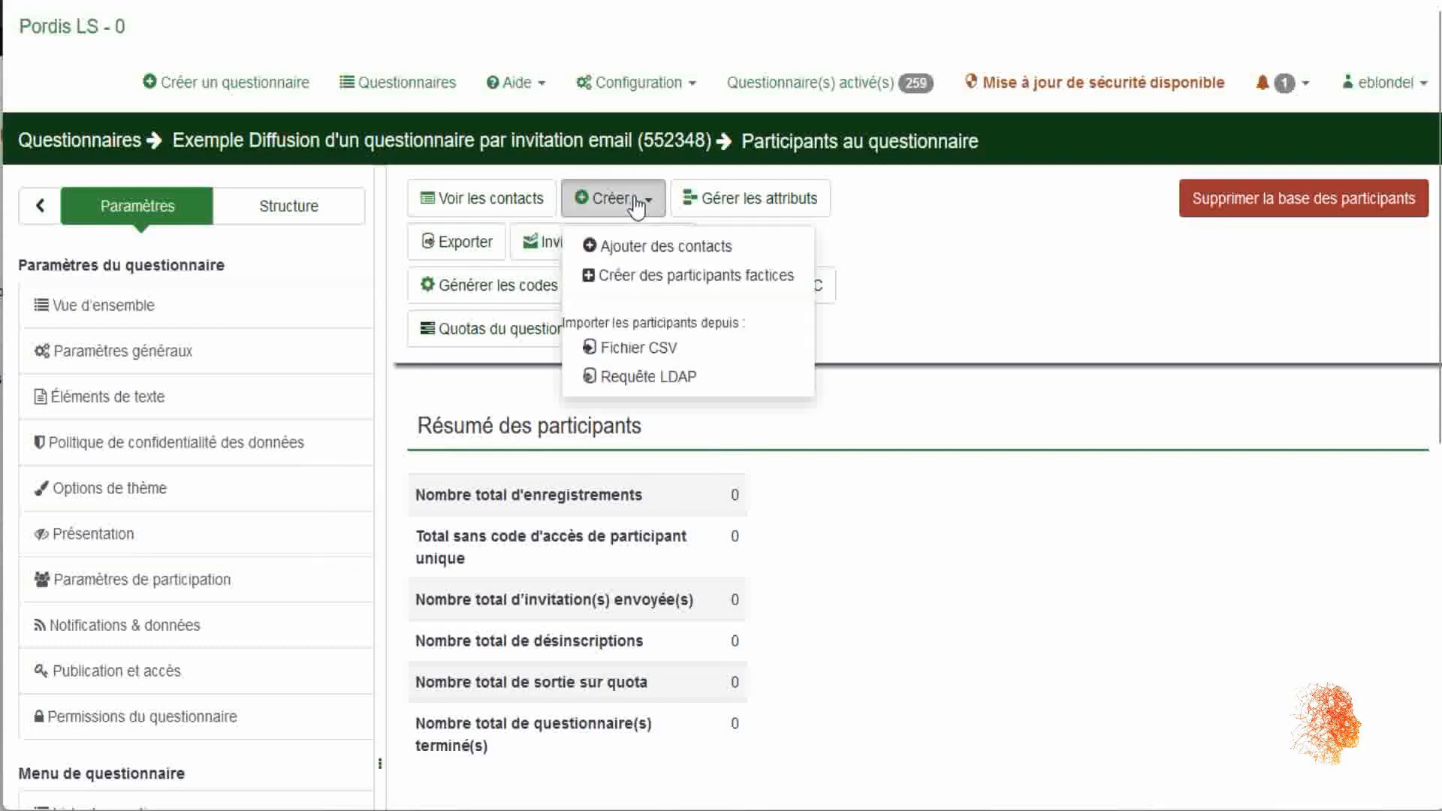
pyautogui.click(634, 247)
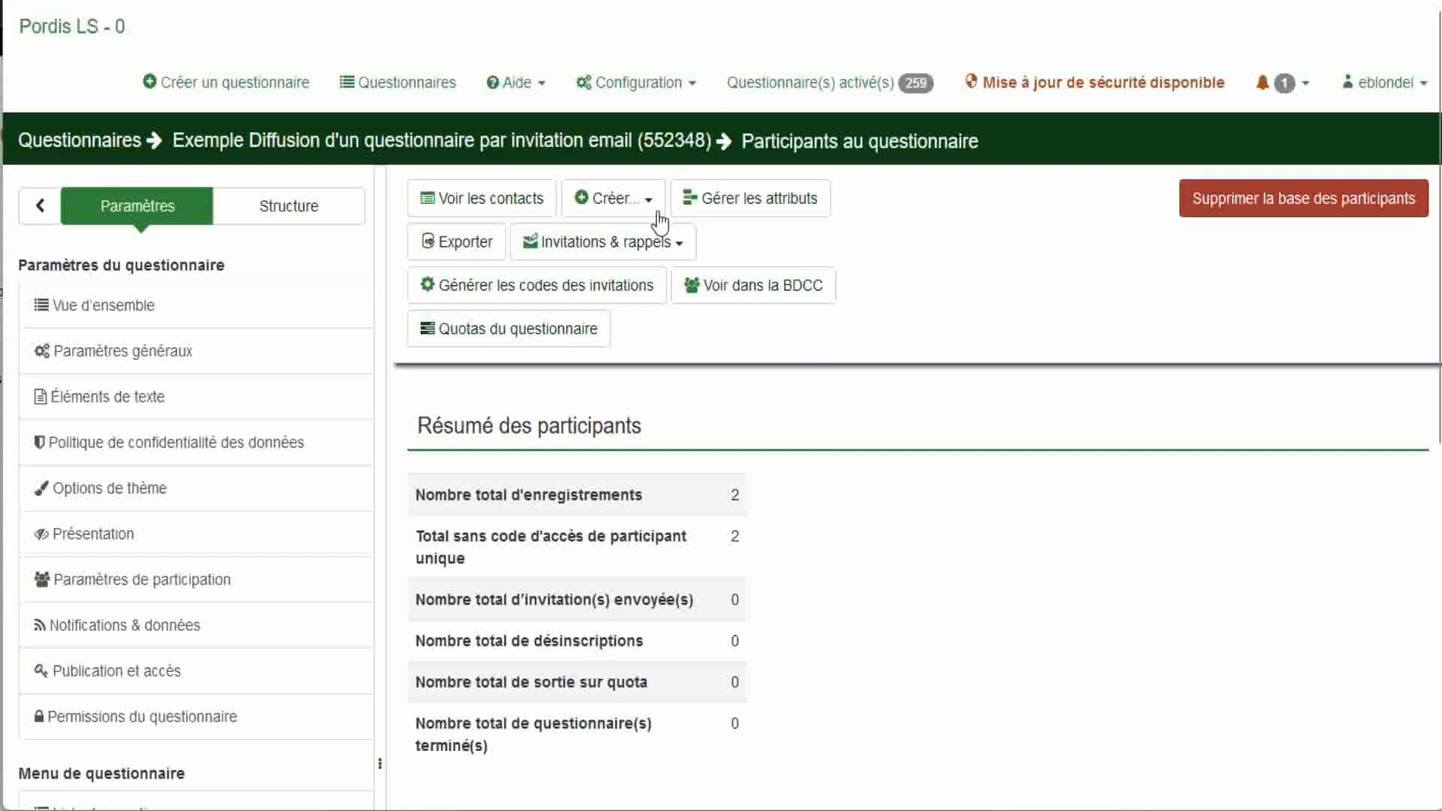
# - Generate access codes for all listed participants who do not have one yet
pyautogui.click(638, 297)
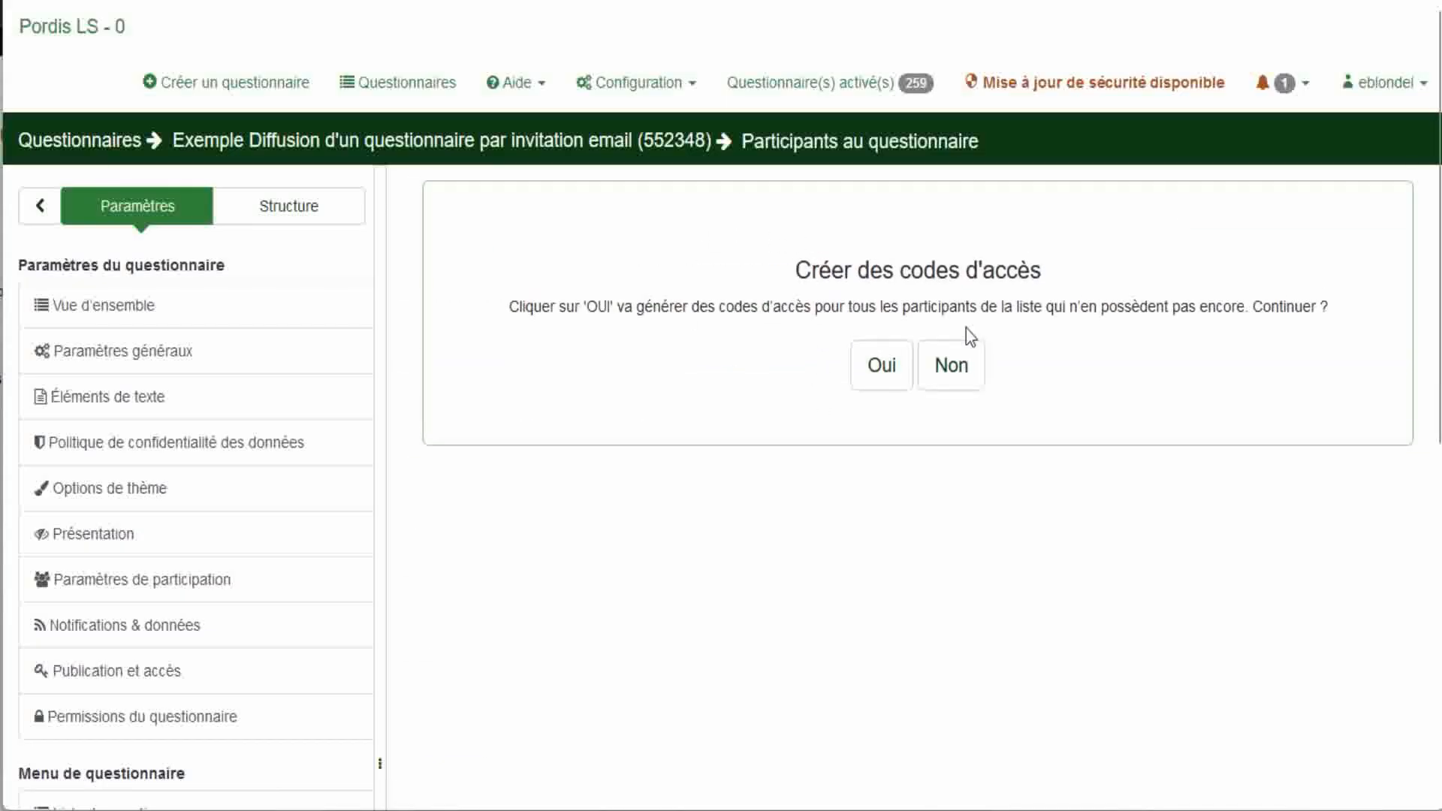
pyautogui.click(878, 368)
pyautogui.click(901, 354)
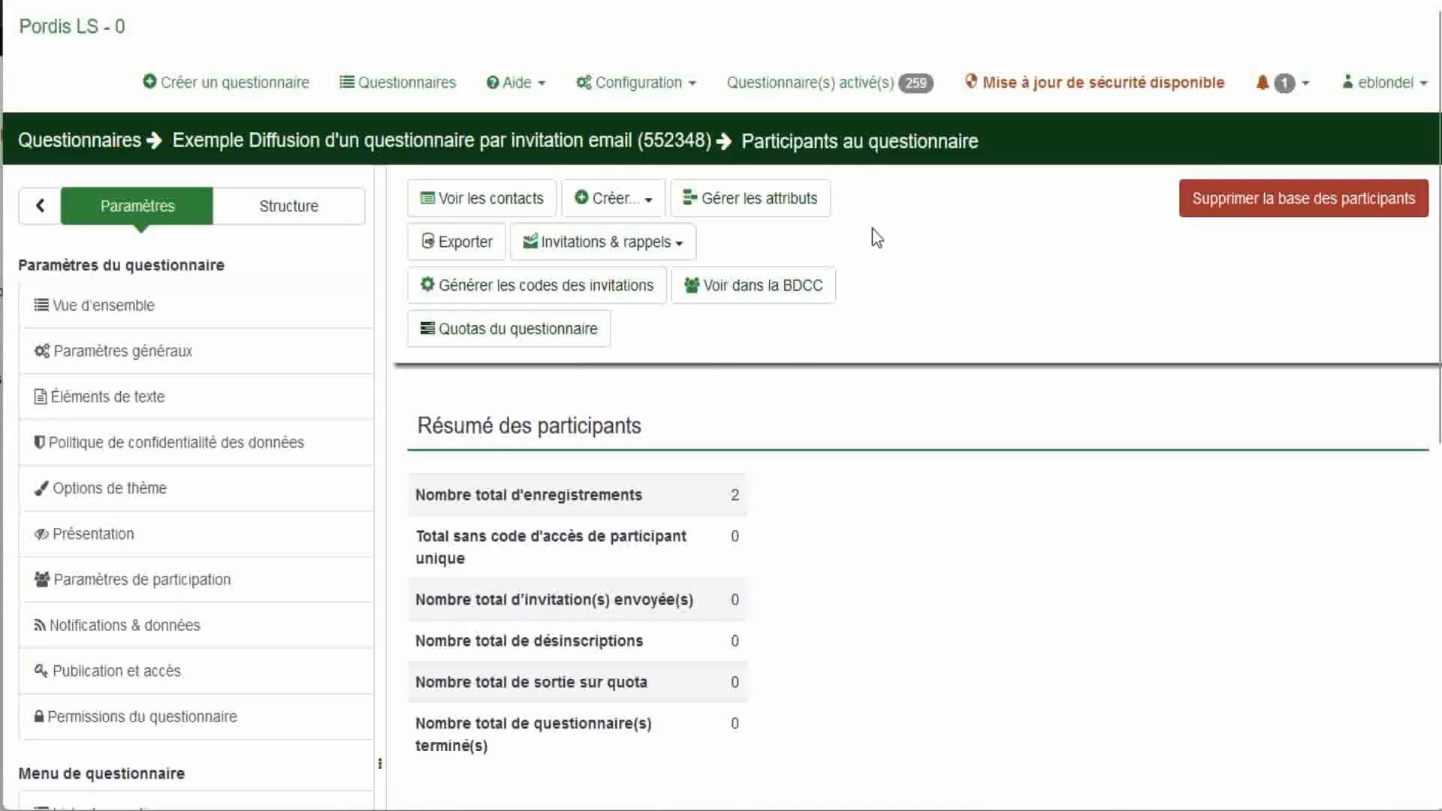
# - Prepare the email invitation for participants 1 and 2, check its message, and send the invitations
pyautogui.click(651, 244)
pyautogui.click(659, 289)
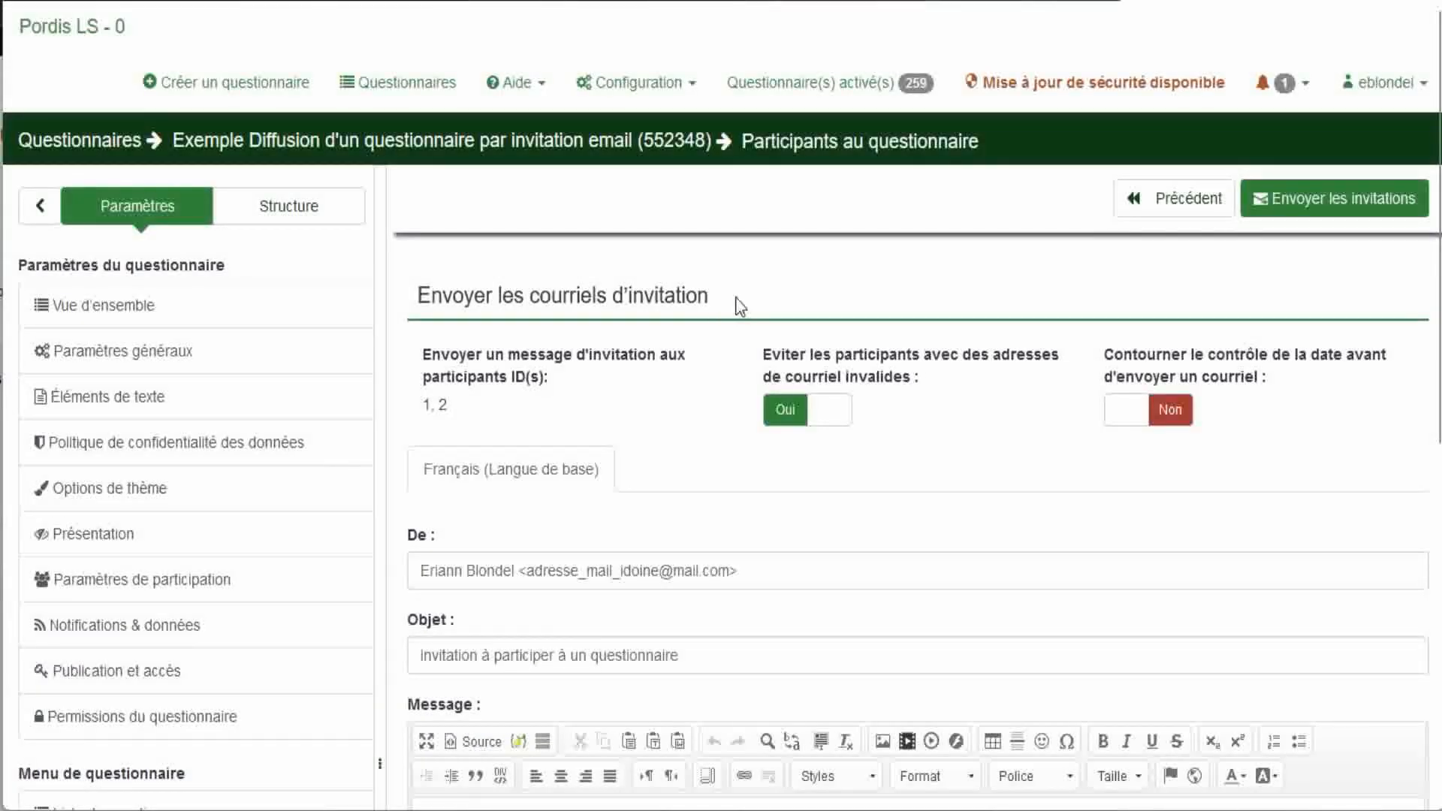
pyautogui.scroll(-5, 739, 306)
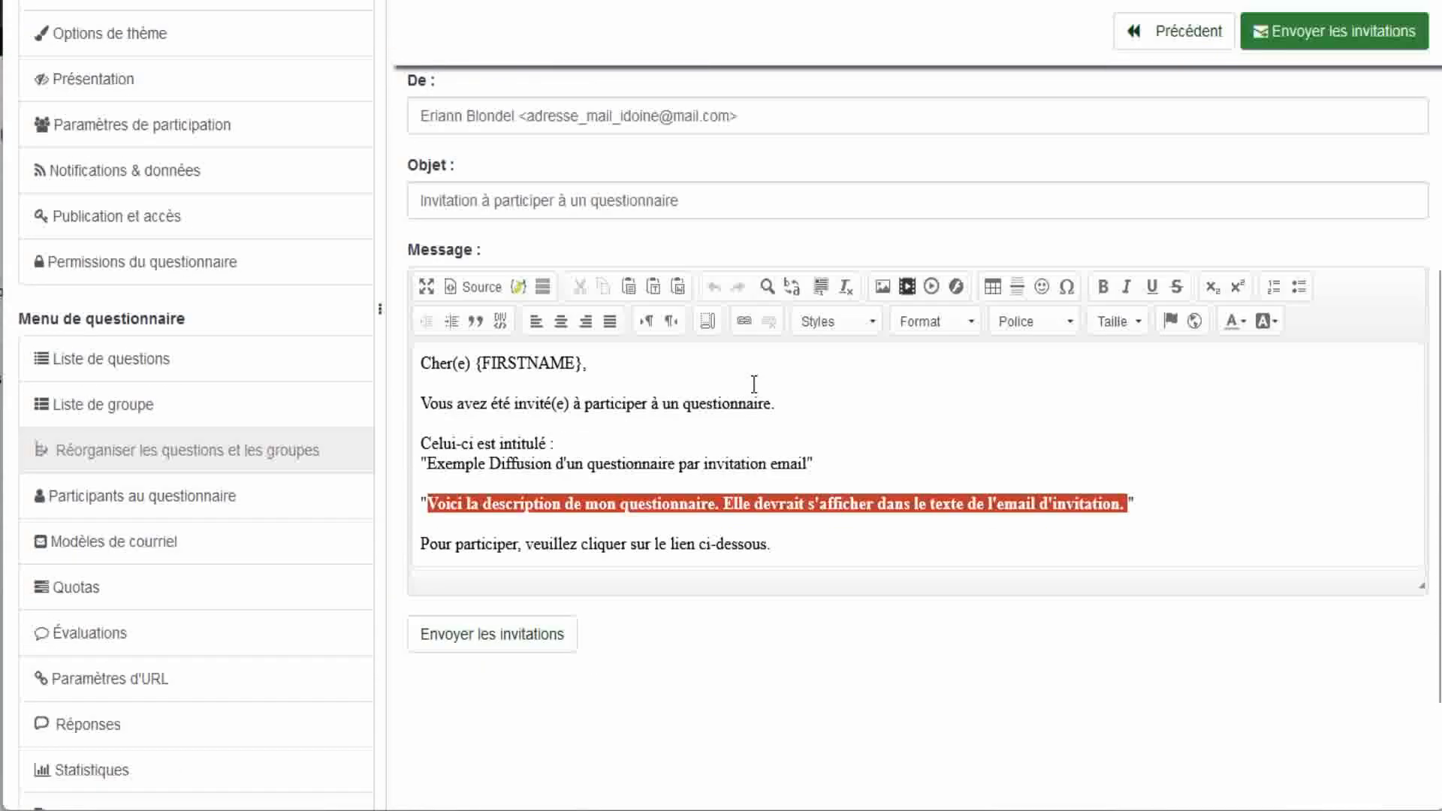
pyautogui.scroll(-2, 750, 389)
pyautogui.click(537, 642)
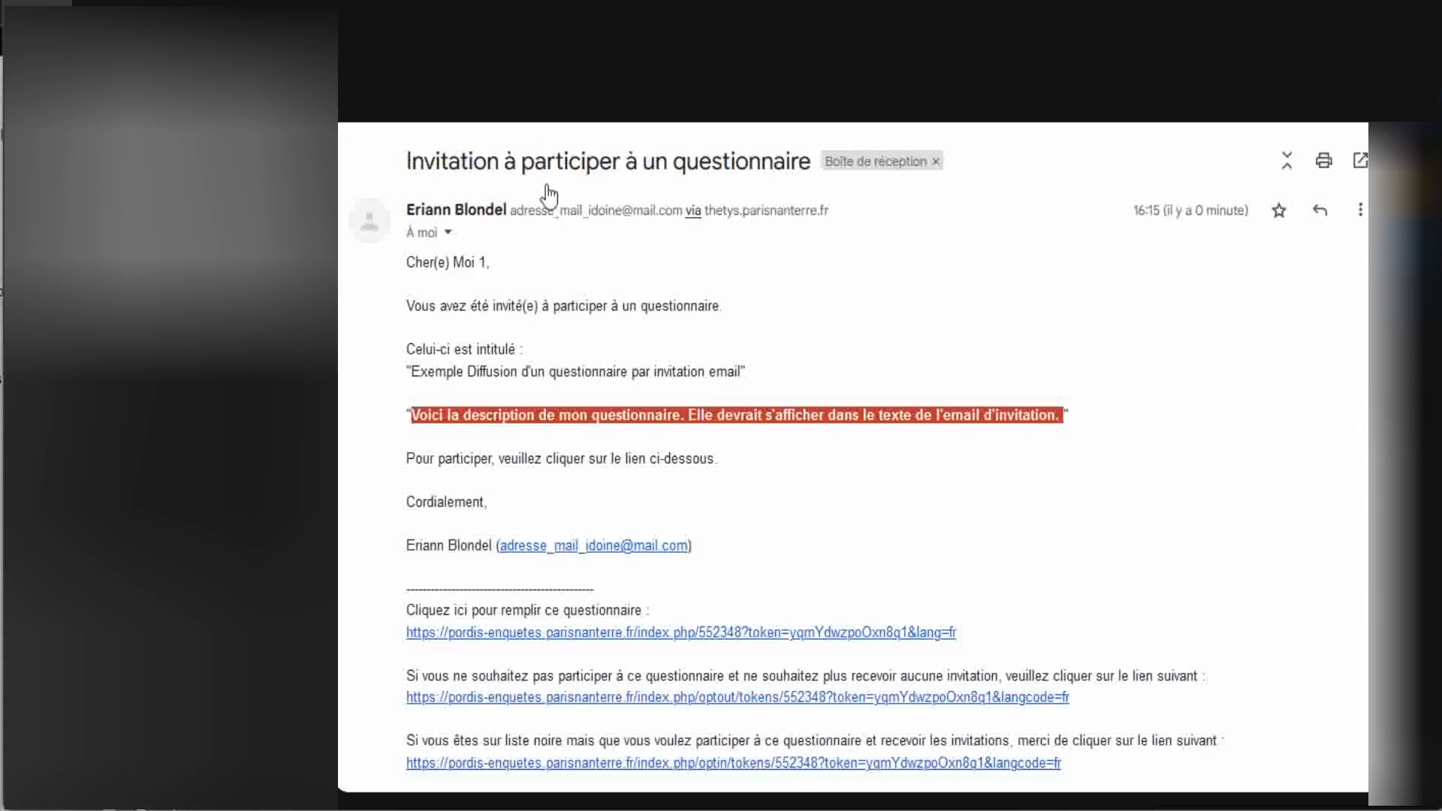
# - Switch to the mailbox and compare the two received invitation emails, including their greetings, description and personal participation links
pyautogui.scroll(-15, 556, 210)
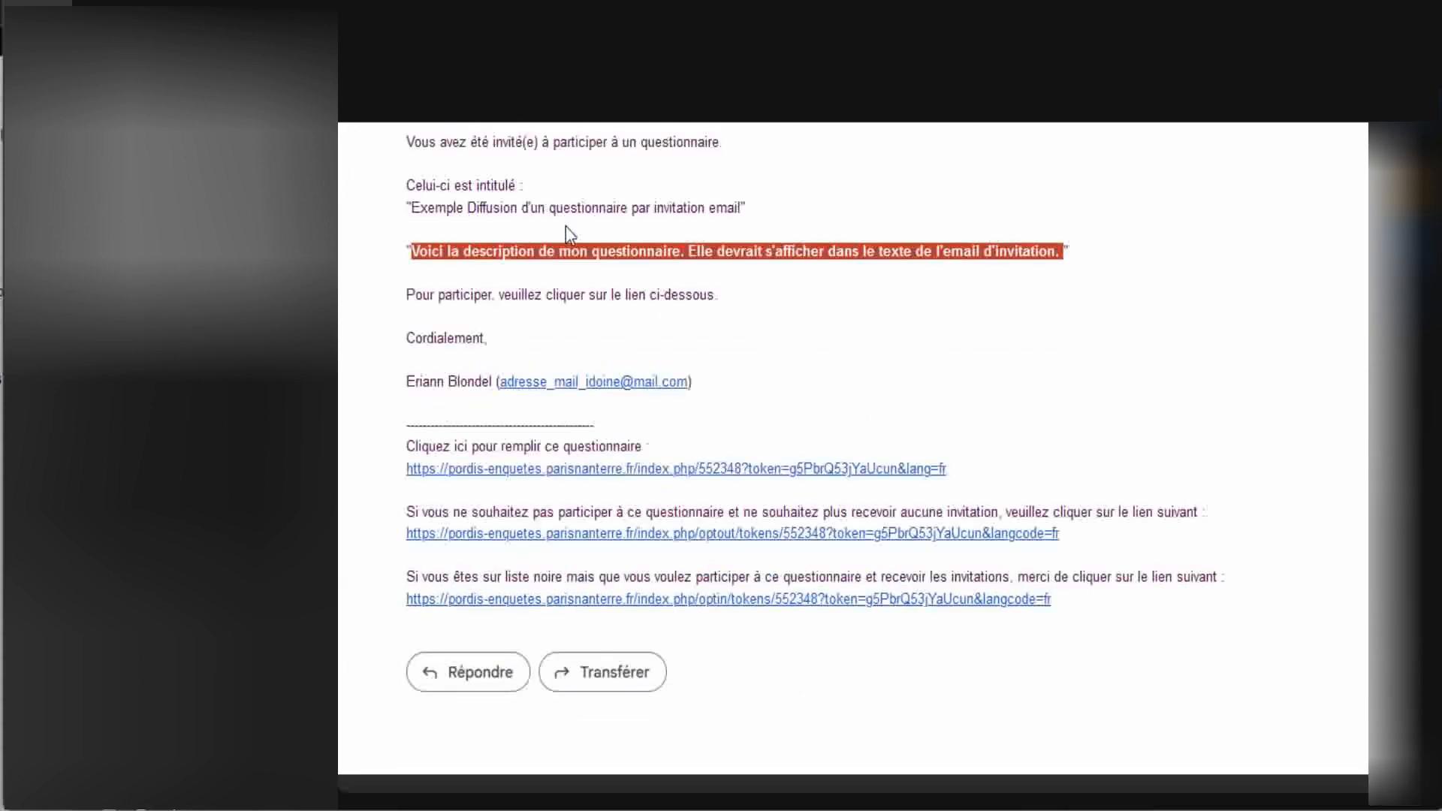
pyautogui.scroll(10, 566, 227)
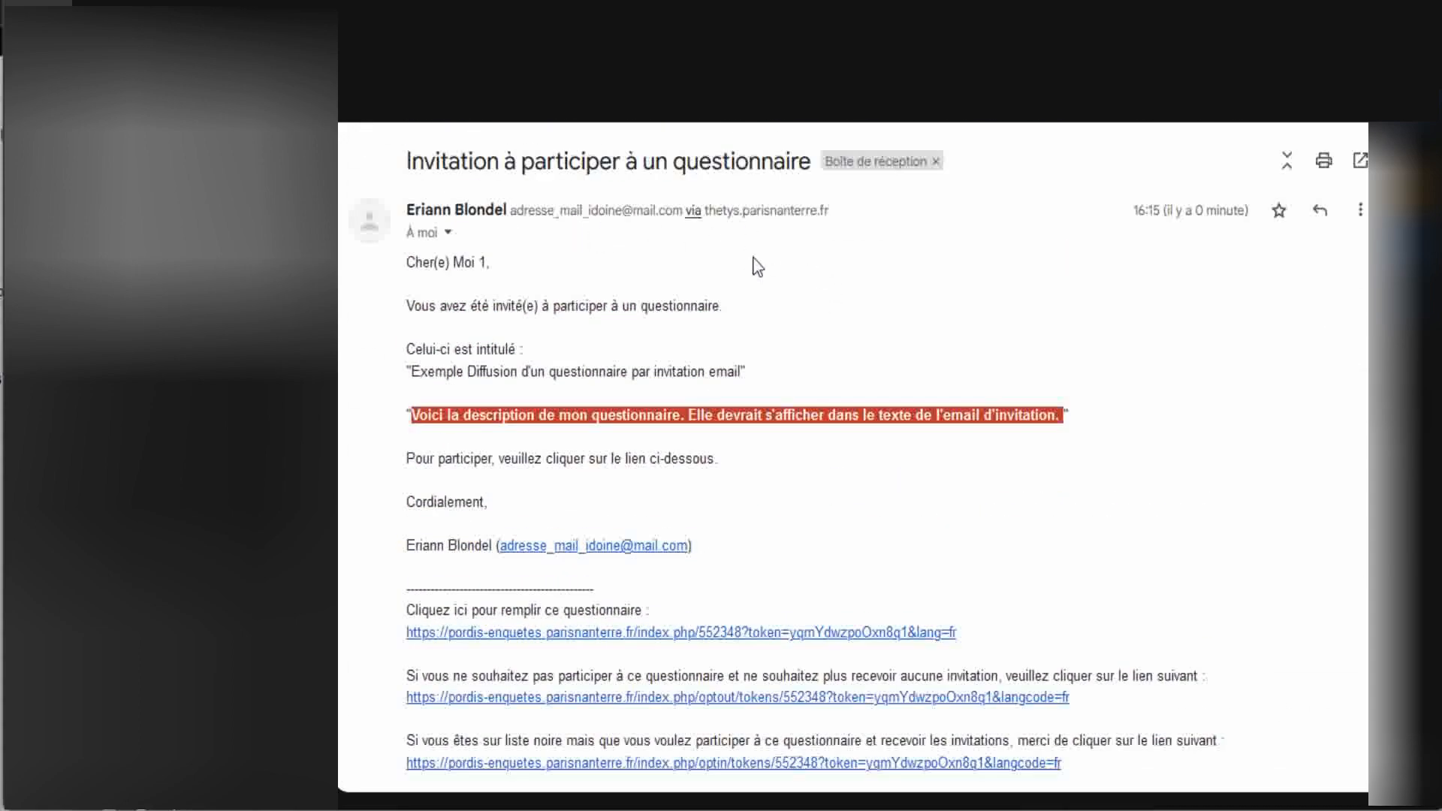
pyautogui.scroll(-1, 856, 325)
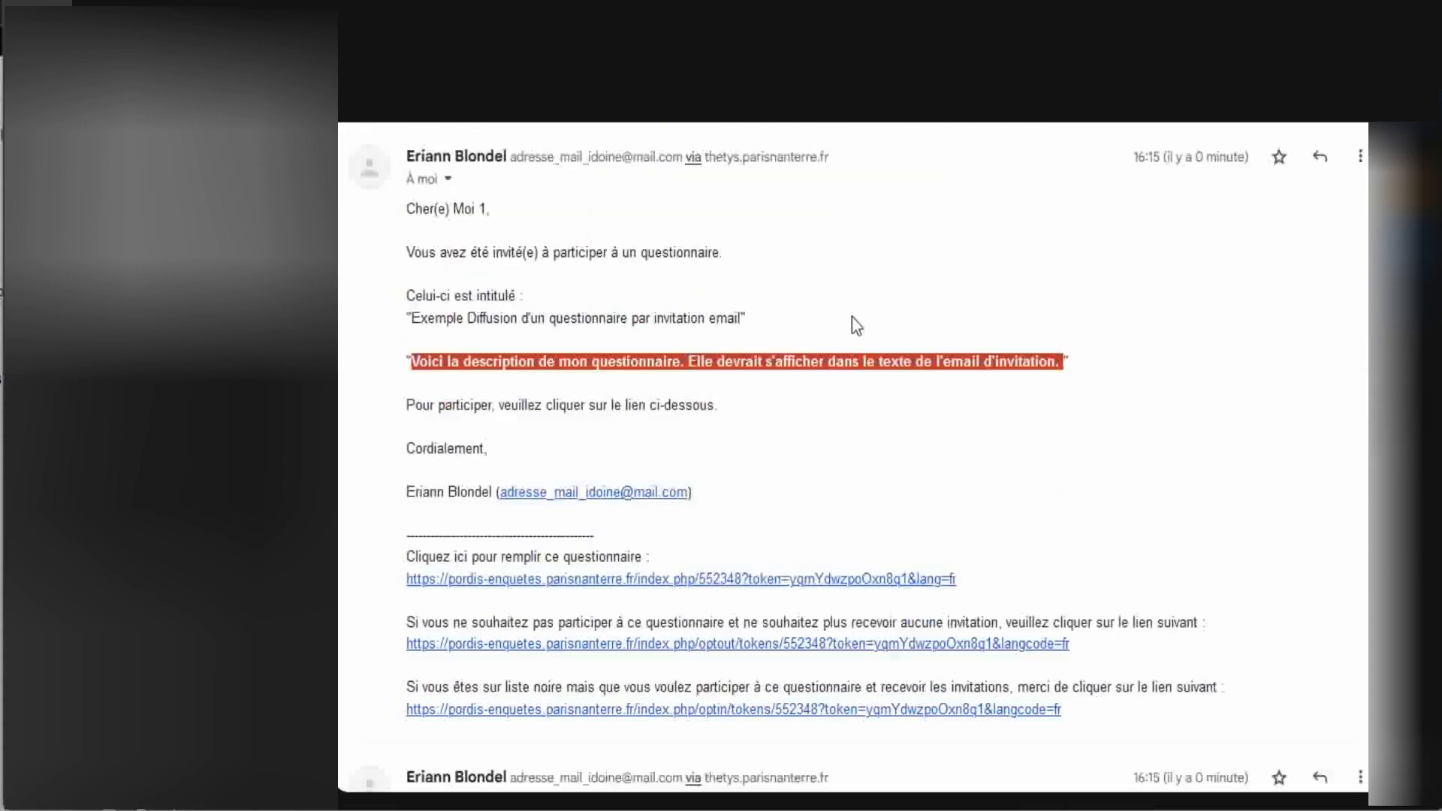
pyautogui.scroll(-6, 853, 323)
pyautogui.scroll(7, 841, 315)
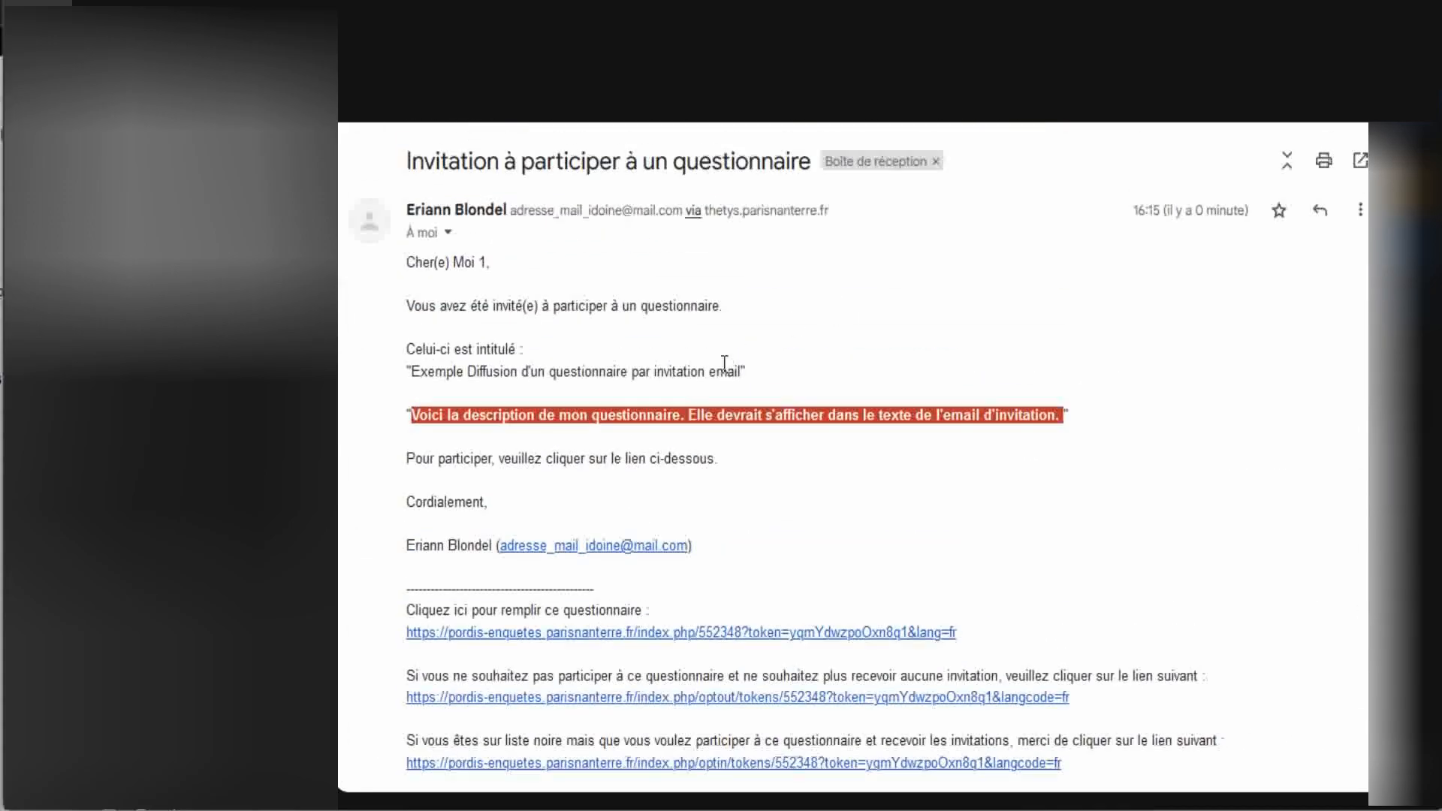
pyautogui.scroll(-2, 798, 321)
pyautogui.scroll(-2, 802, 320)
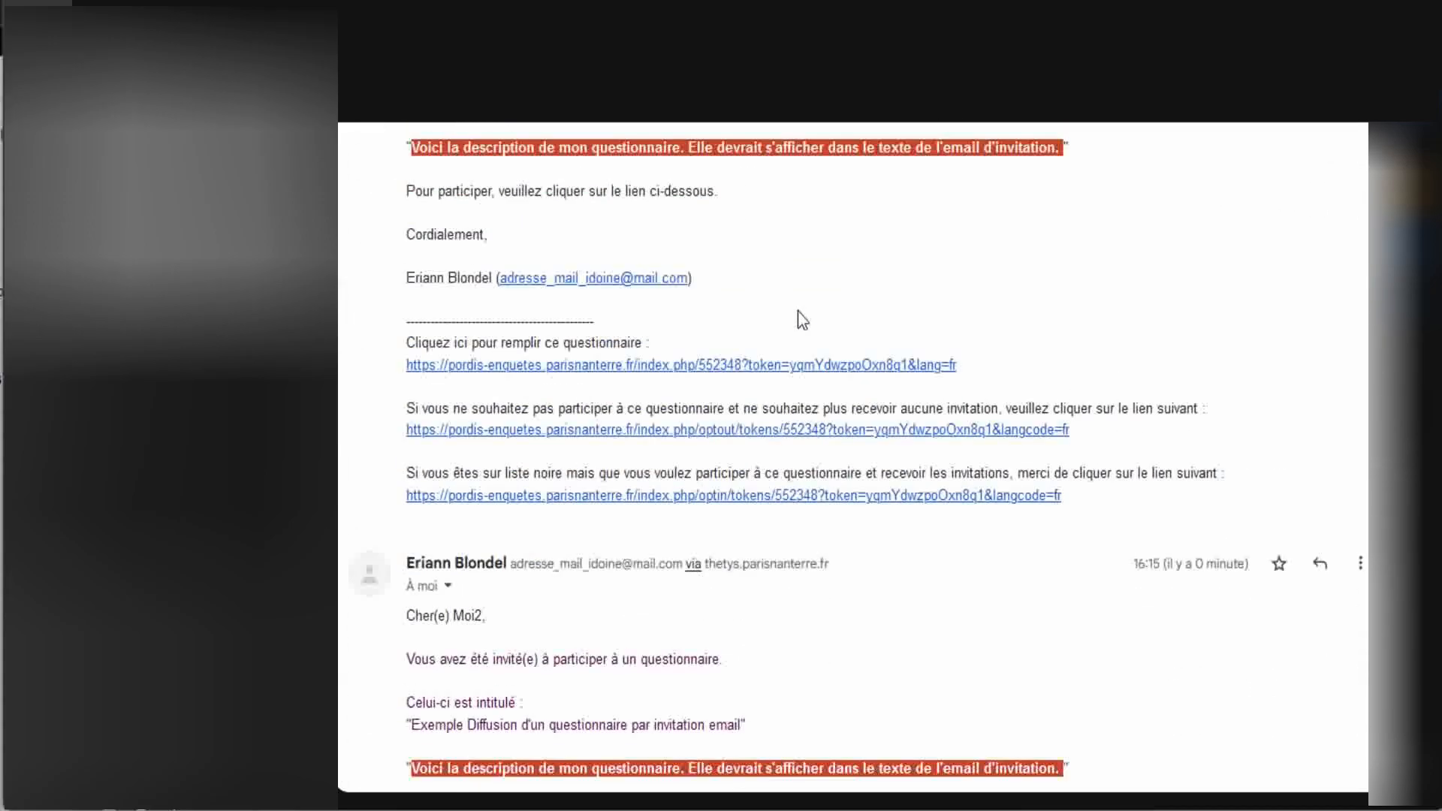
pyautogui.scroll(-4, 799, 312)
pyautogui.scroll(2, 816, 279)
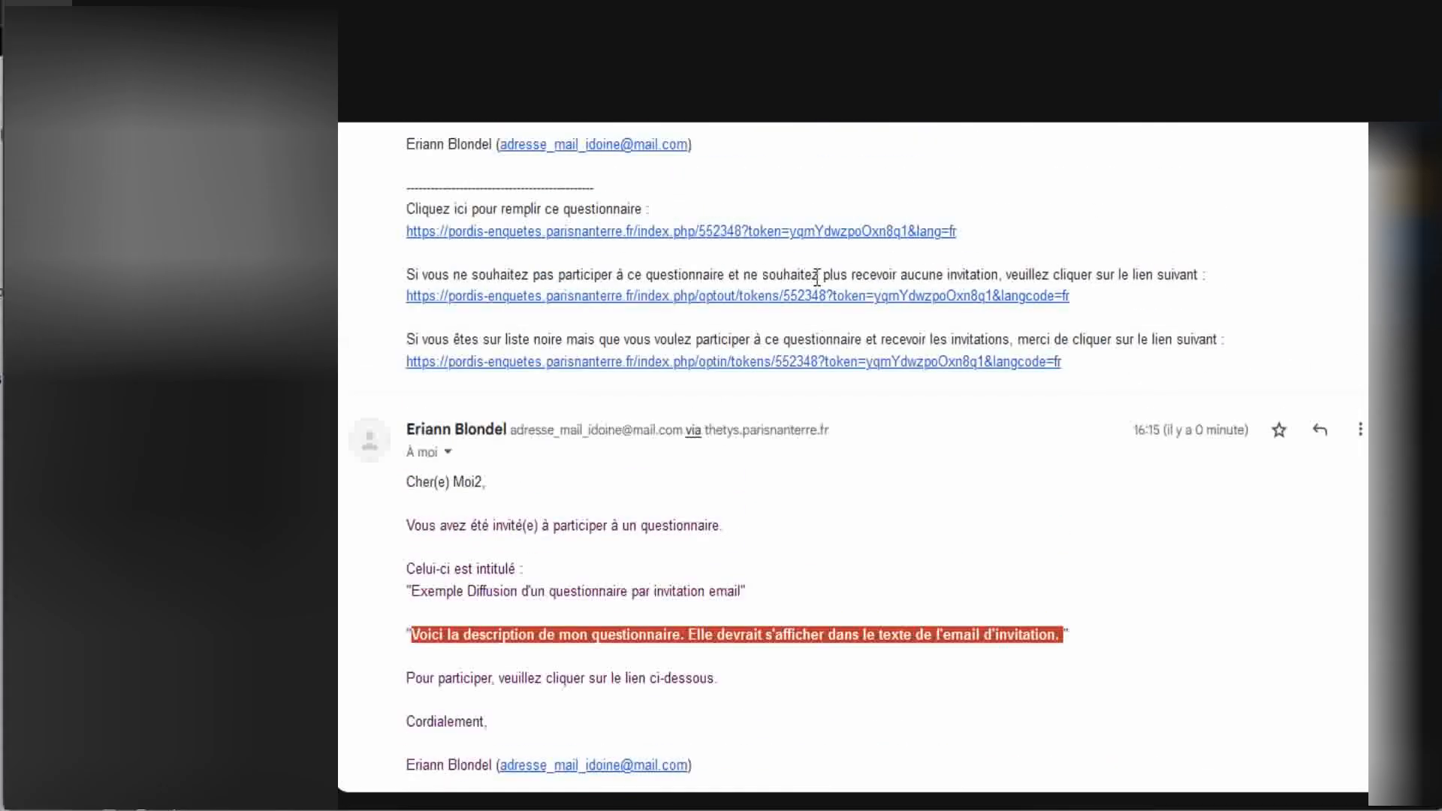
# - Open the participation link in the first invitation email, consent to take part in the study and submit the answers
pyautogui.click(759, 232)
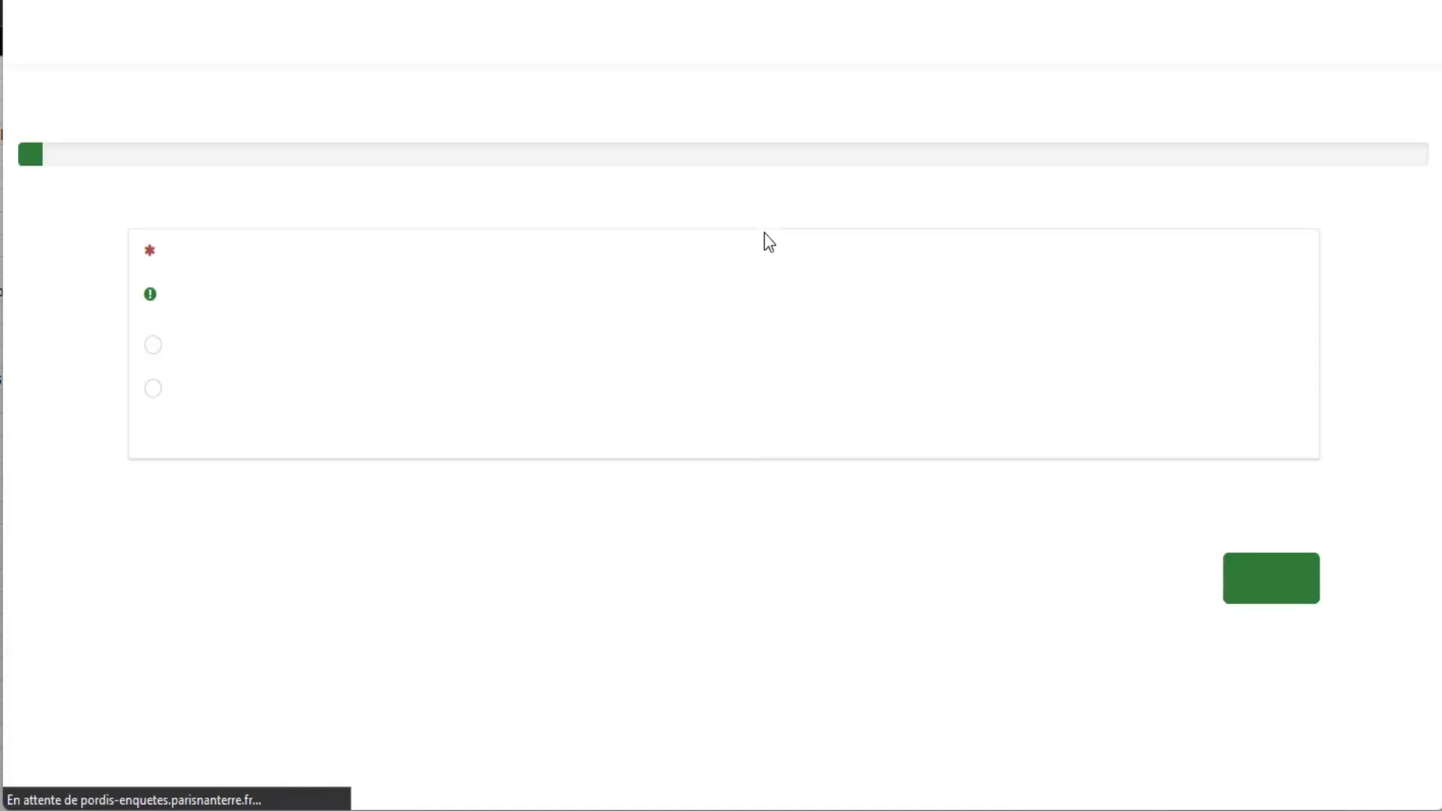
pyautogui.click(299, 347)
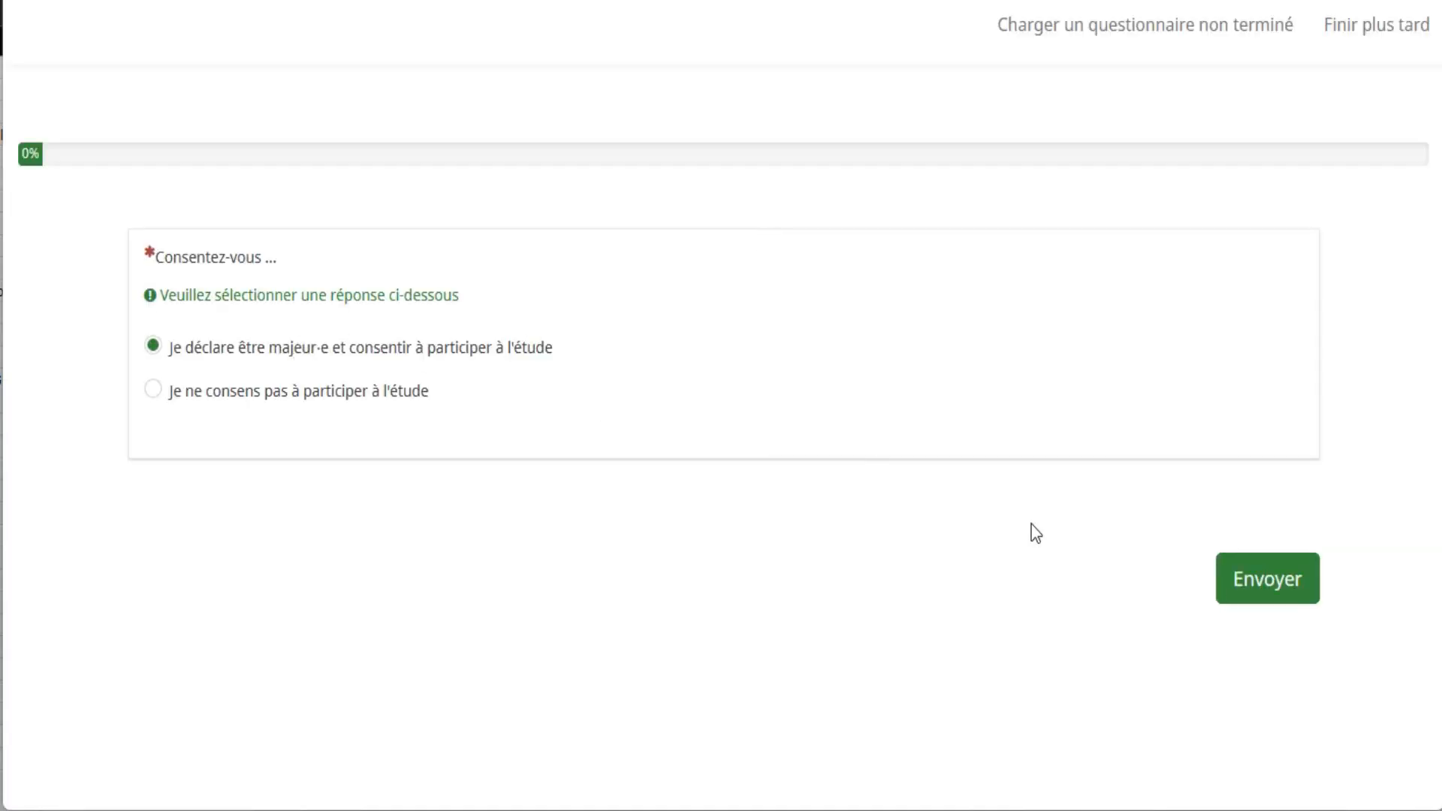
pyautogui.click(1249, 603)
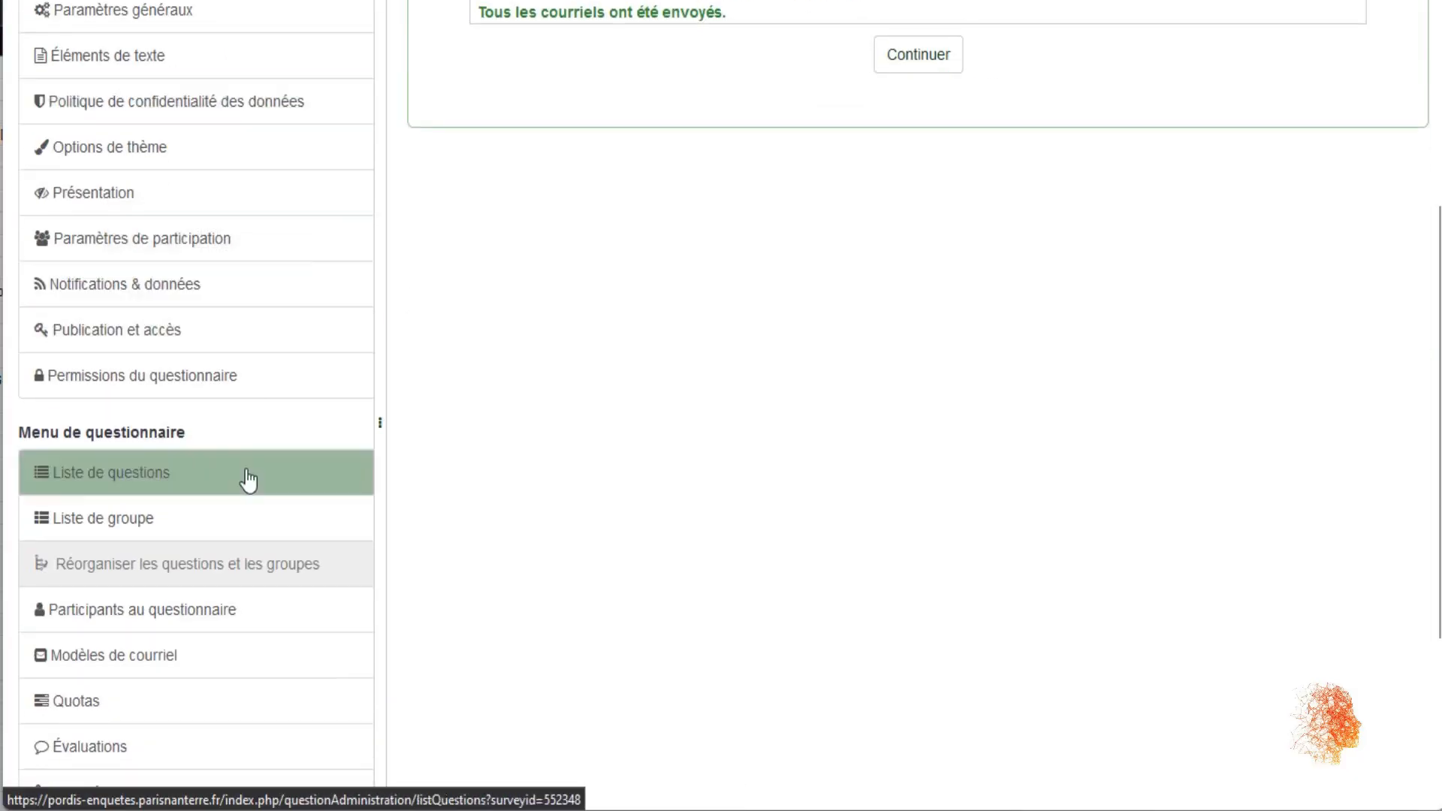
# - Open the reminder emails from the questionnaire's participants, review the settings for participant 2 and send the reminder
pyautogui.click(216, 608)
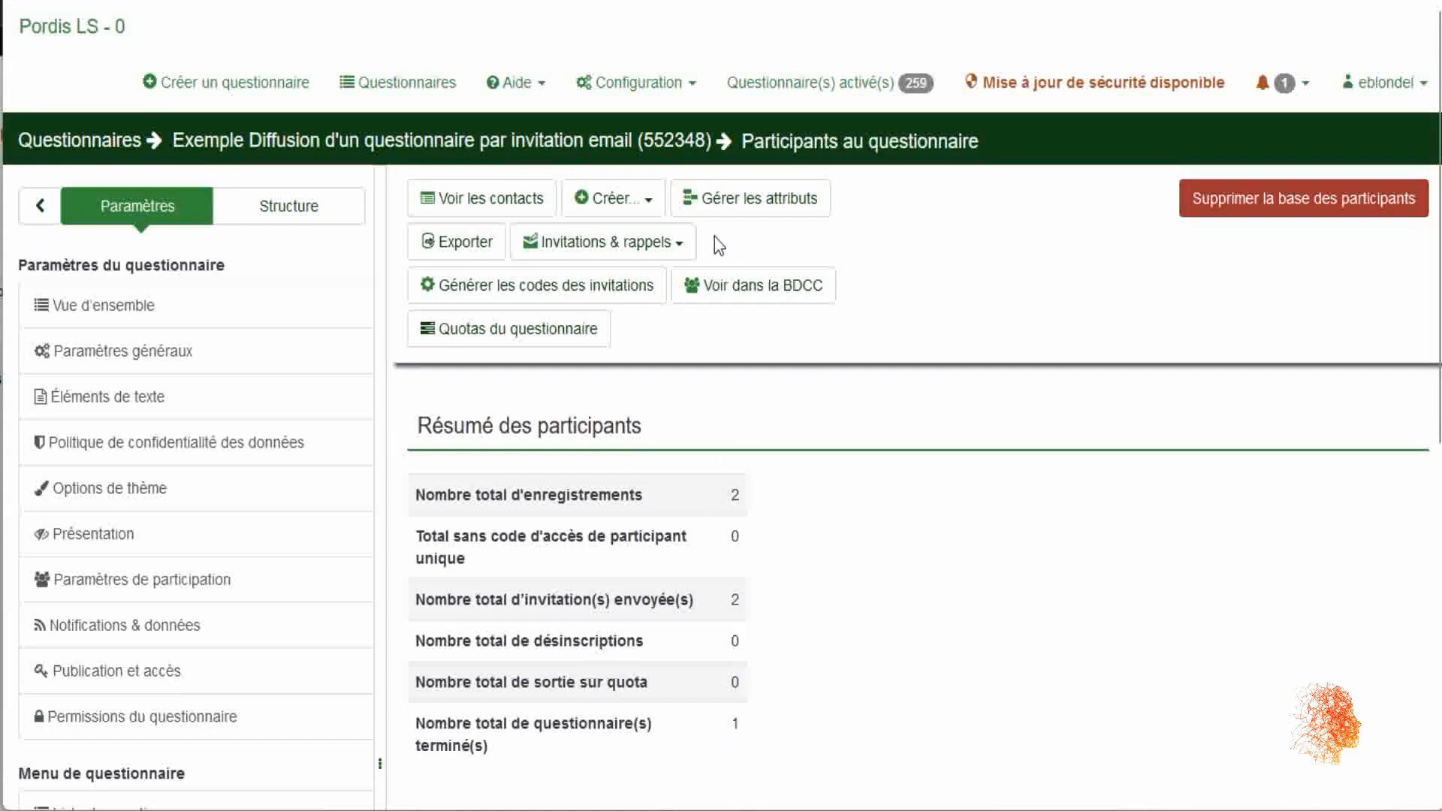
pyautogui.click(623, 241)
pyautogui.click(631, 316)
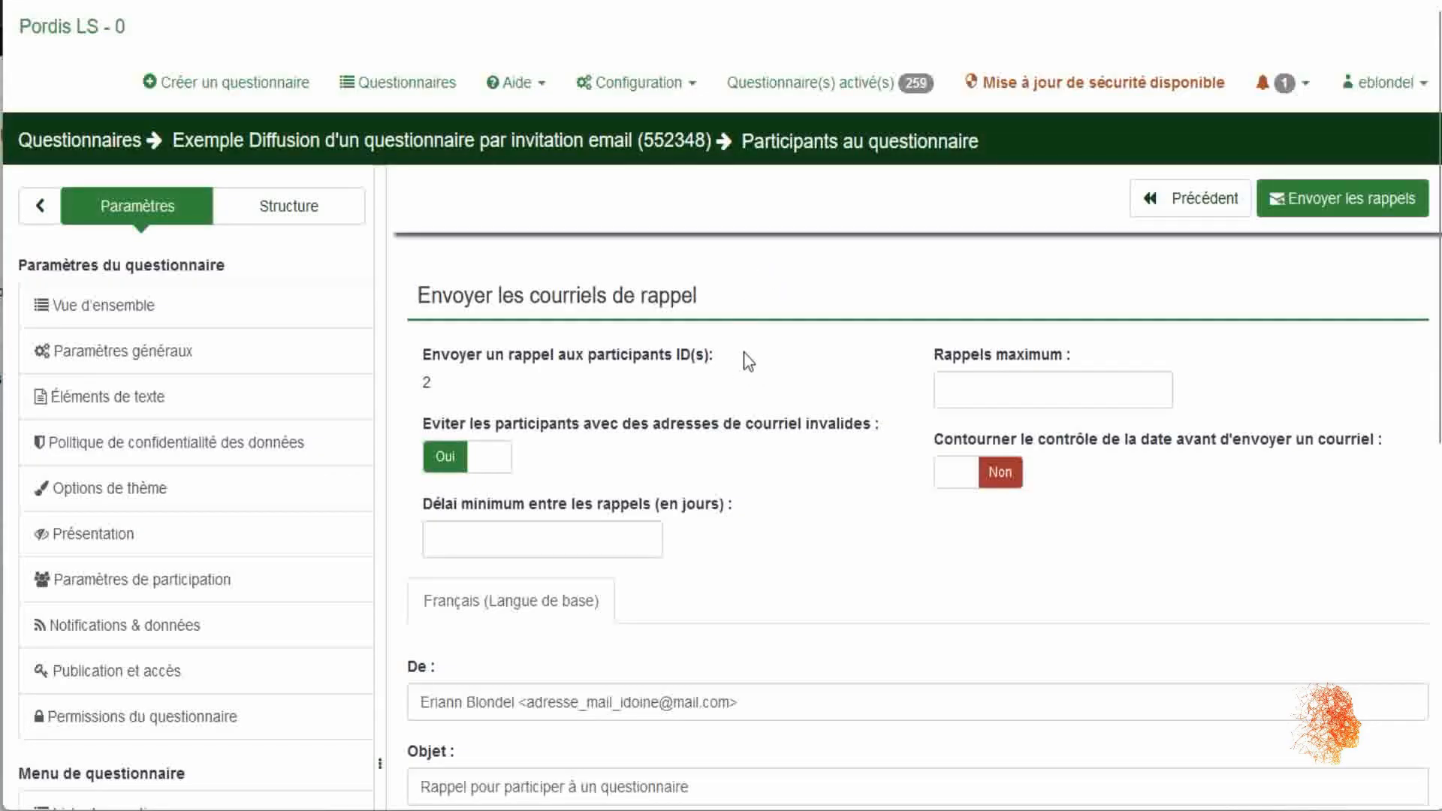
pyautogui.scroll(-2, 712, 352)
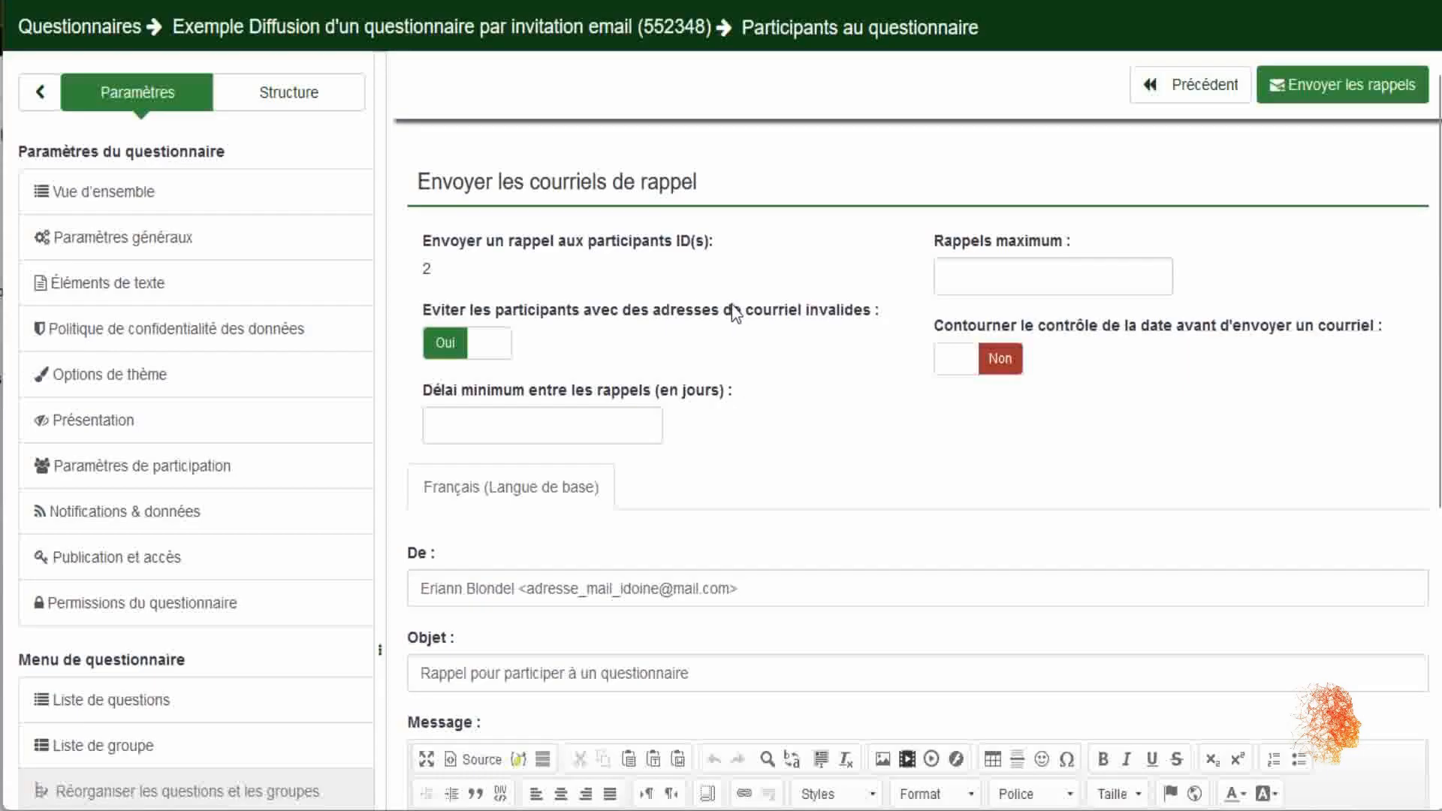
pyautogui.scroll(2, 1060, 382)
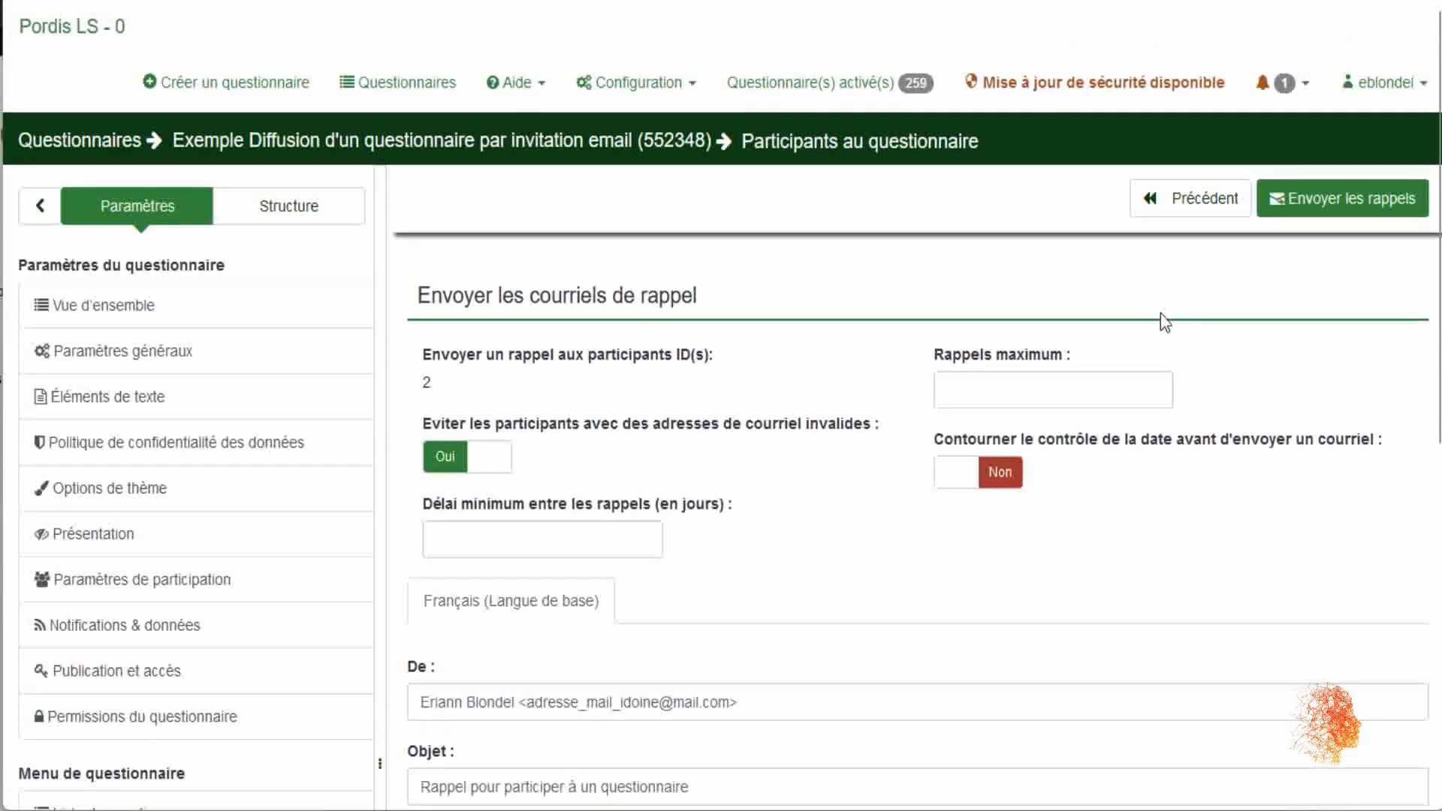
pyautogui.click(1373, 204)
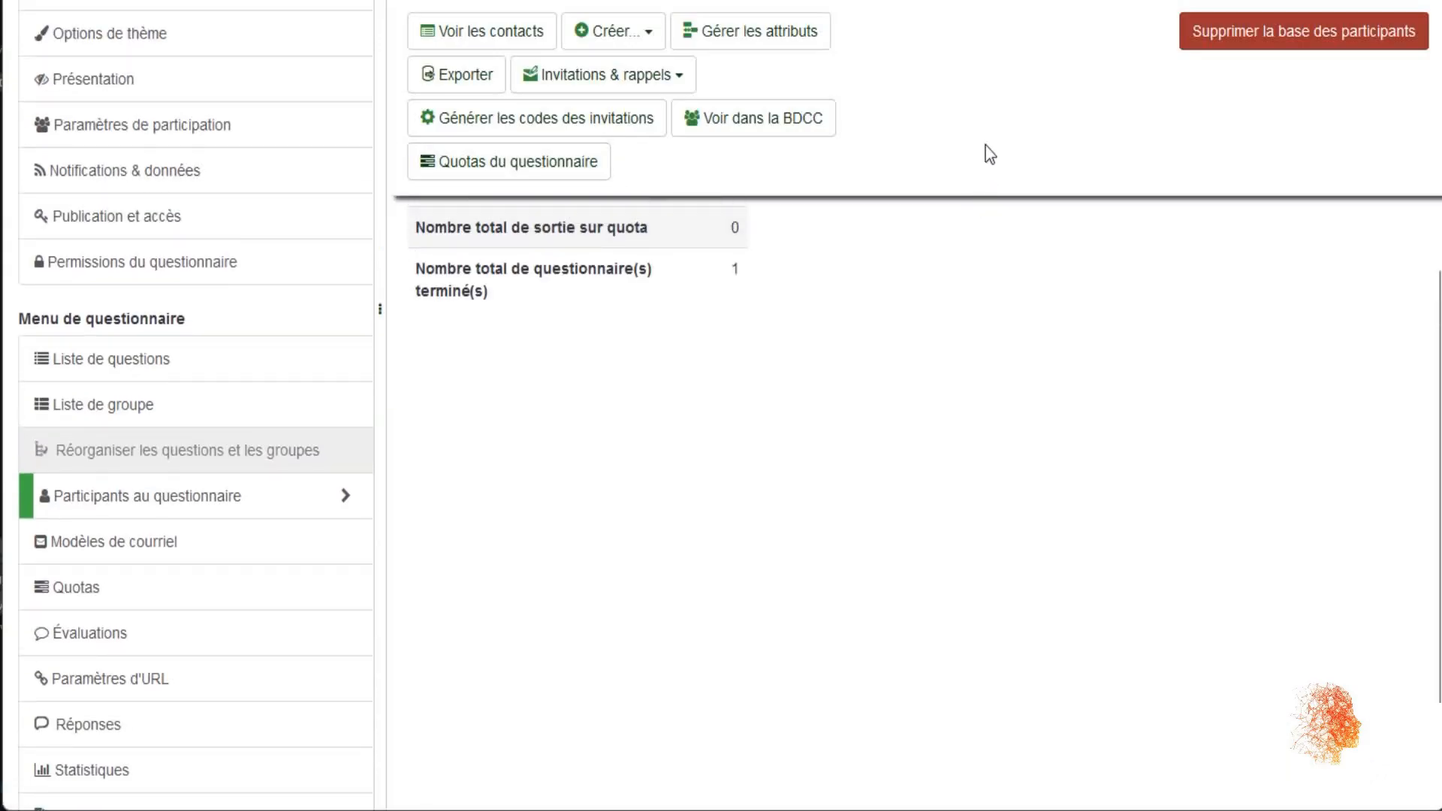
# - Check the contact list and delete the questionnaire's participants table
pyautogui.scroll(4, 811, 162)
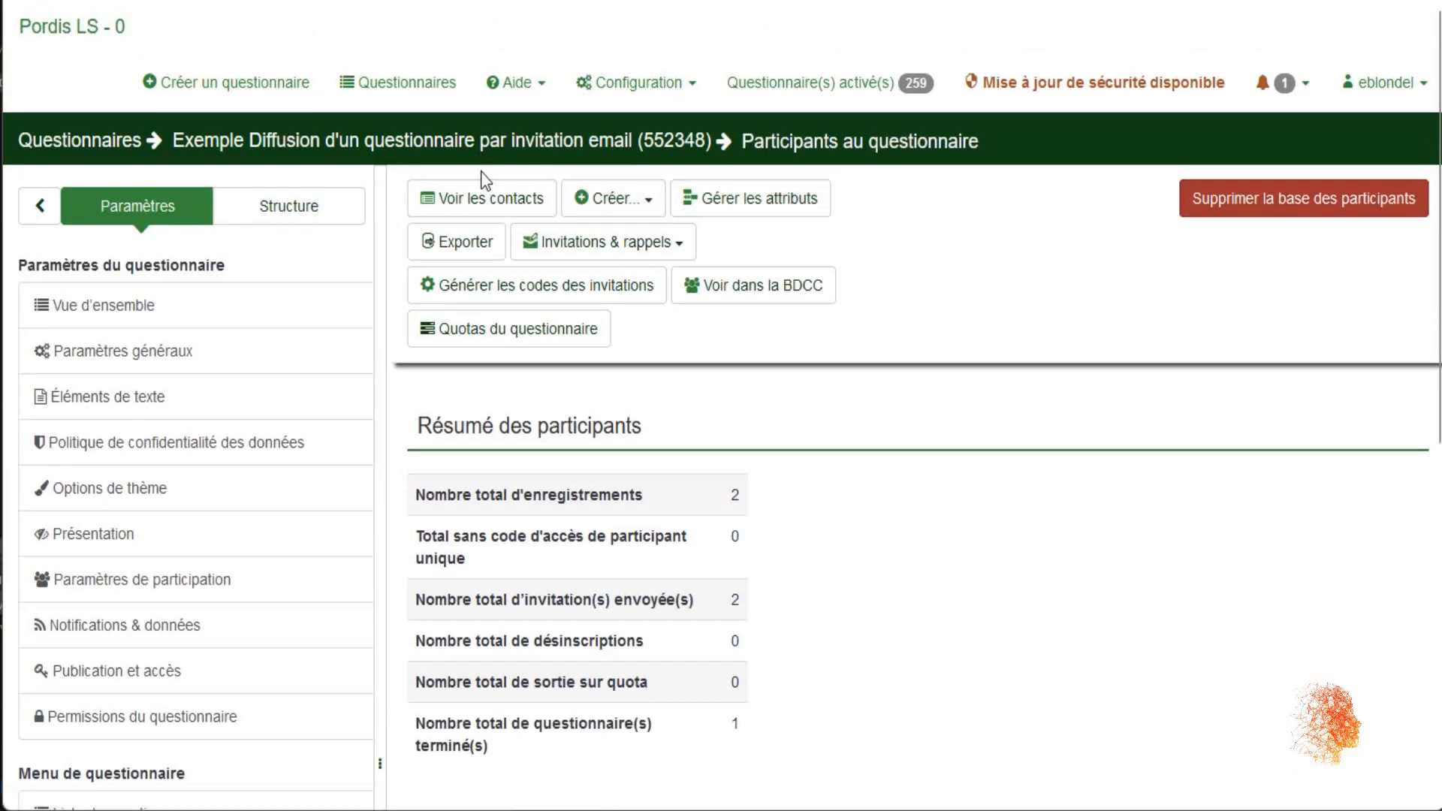
pyautogui.click(482, 186)
pyautogui.scroll(-2, 1043, 304)
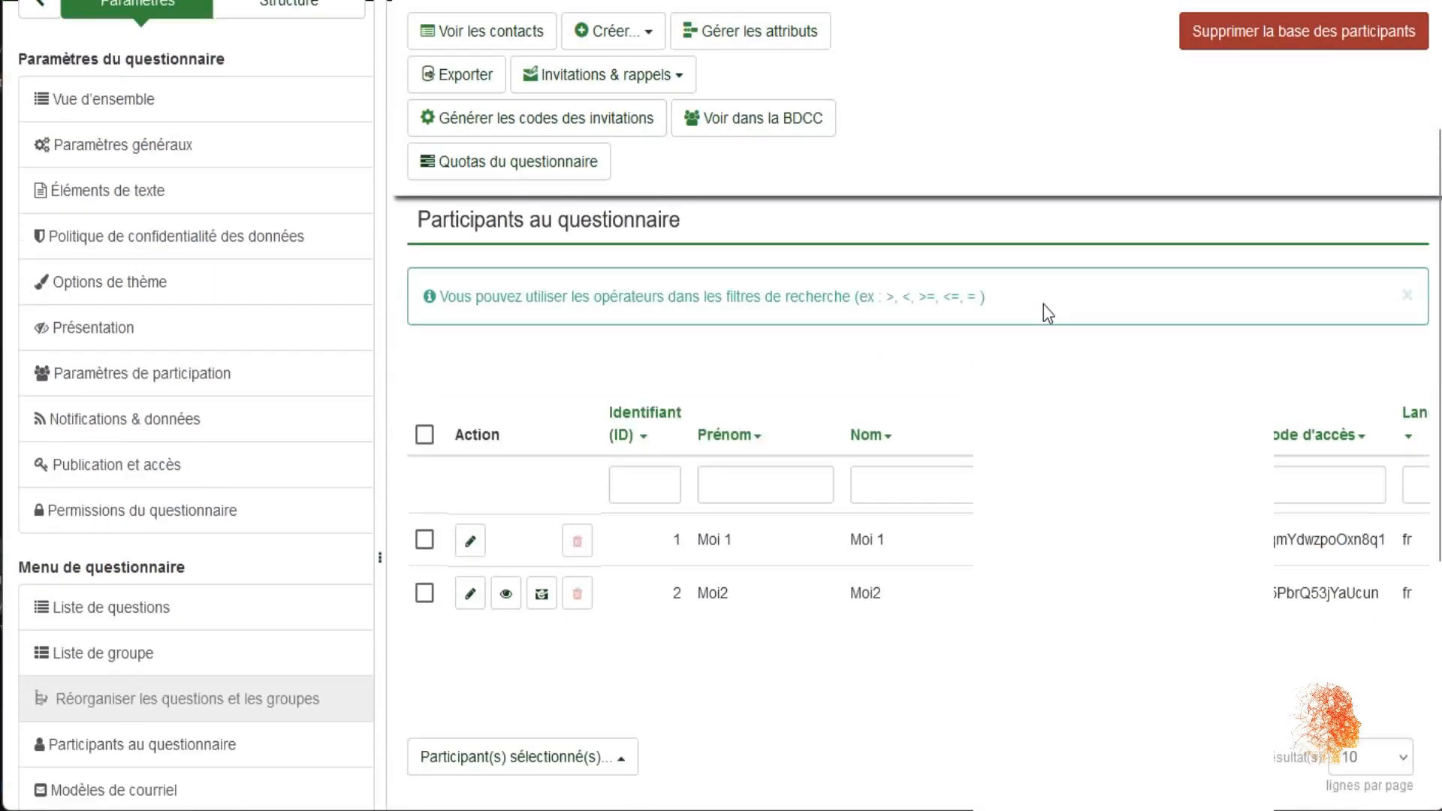
pyautogui.scroll(1, 1043, 304)
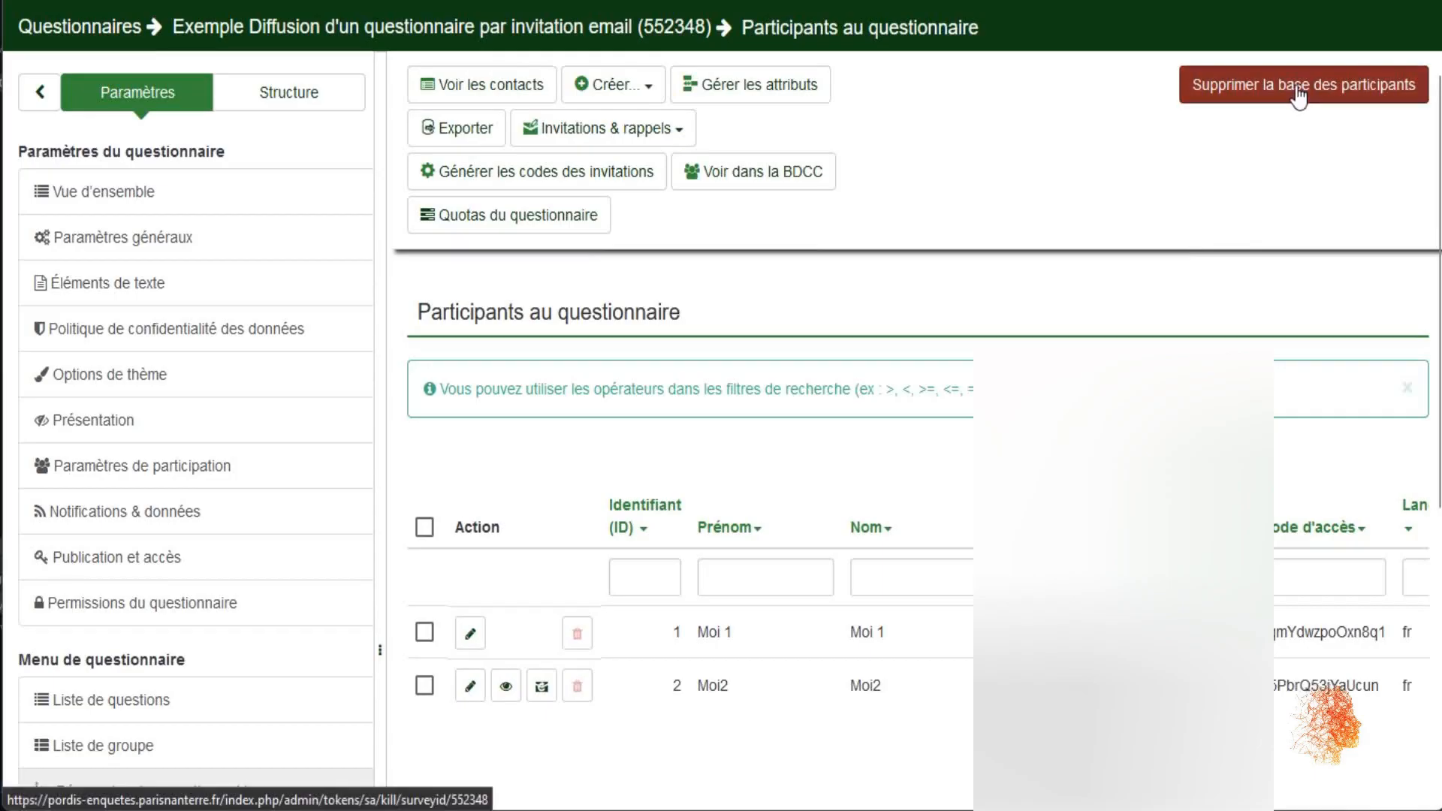
pyautogui.click(1290, 120)
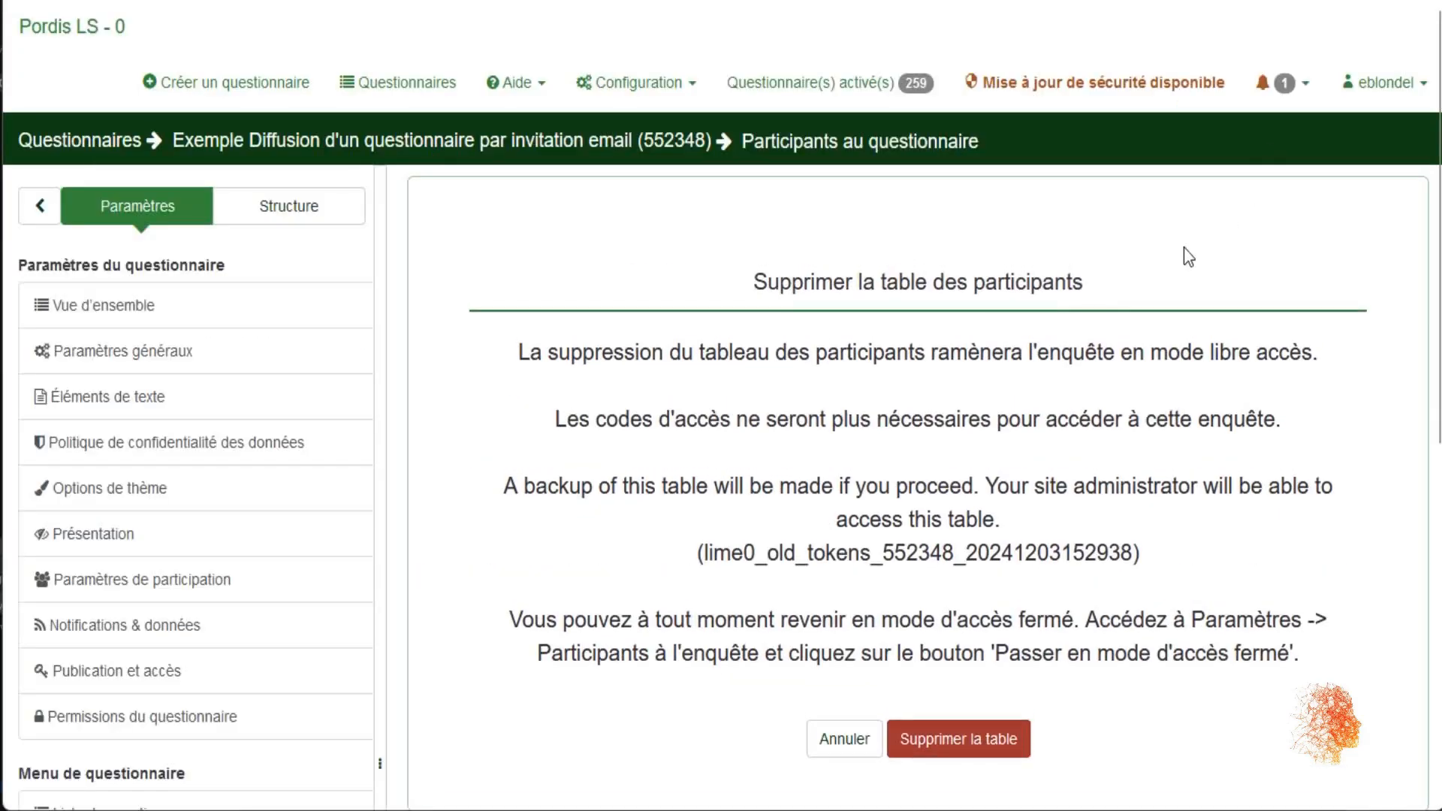
pyautogui.click(940, 754)
pyautogui.scroll(-1, 633, 484)
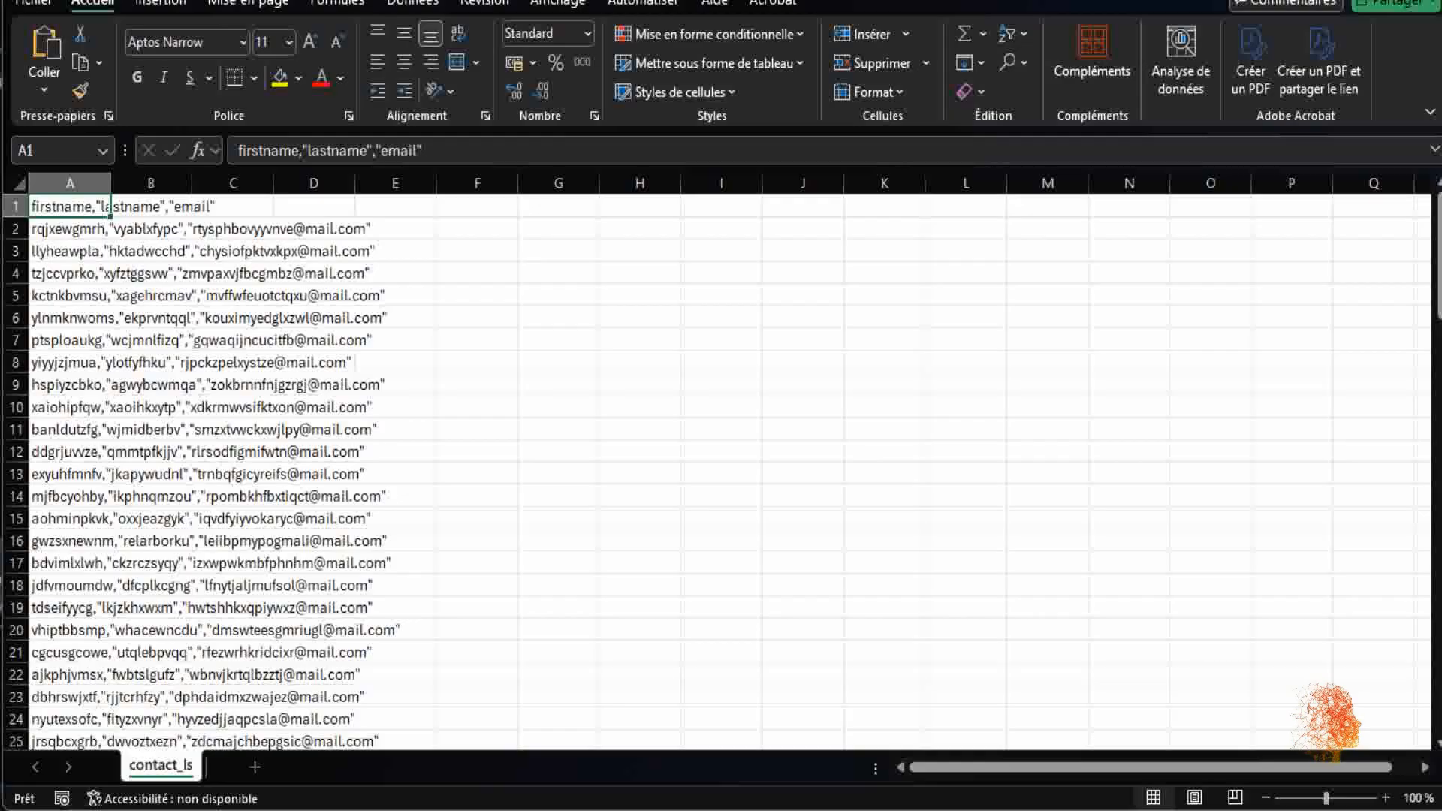
# - Back in the questionnaire's participants, import contact_ls.csv with automatic character set and separator, filtering empty email addresses and duplicate records
pyautogui.hotkey('alt', 'Tab')
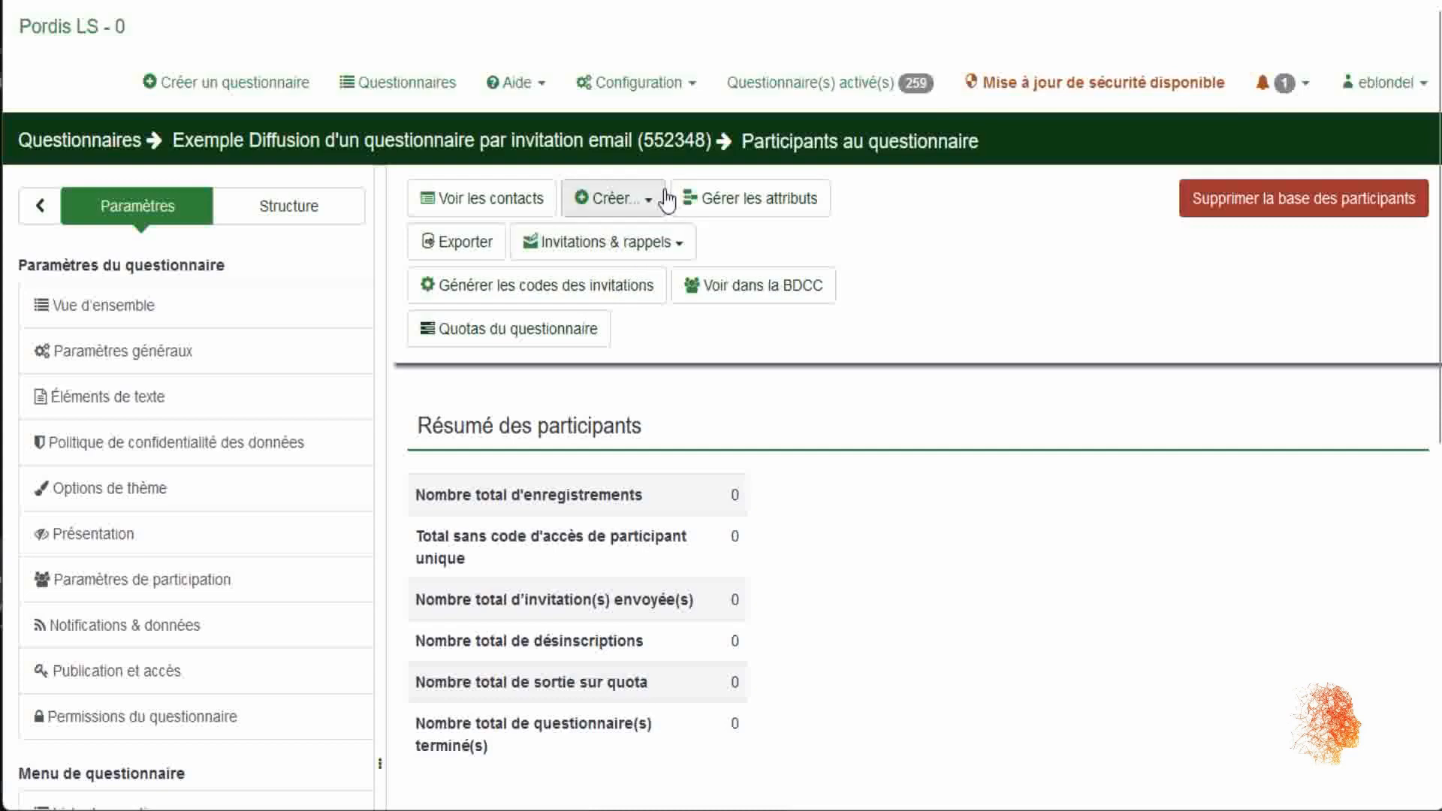
pyautogui.click(666, 201)
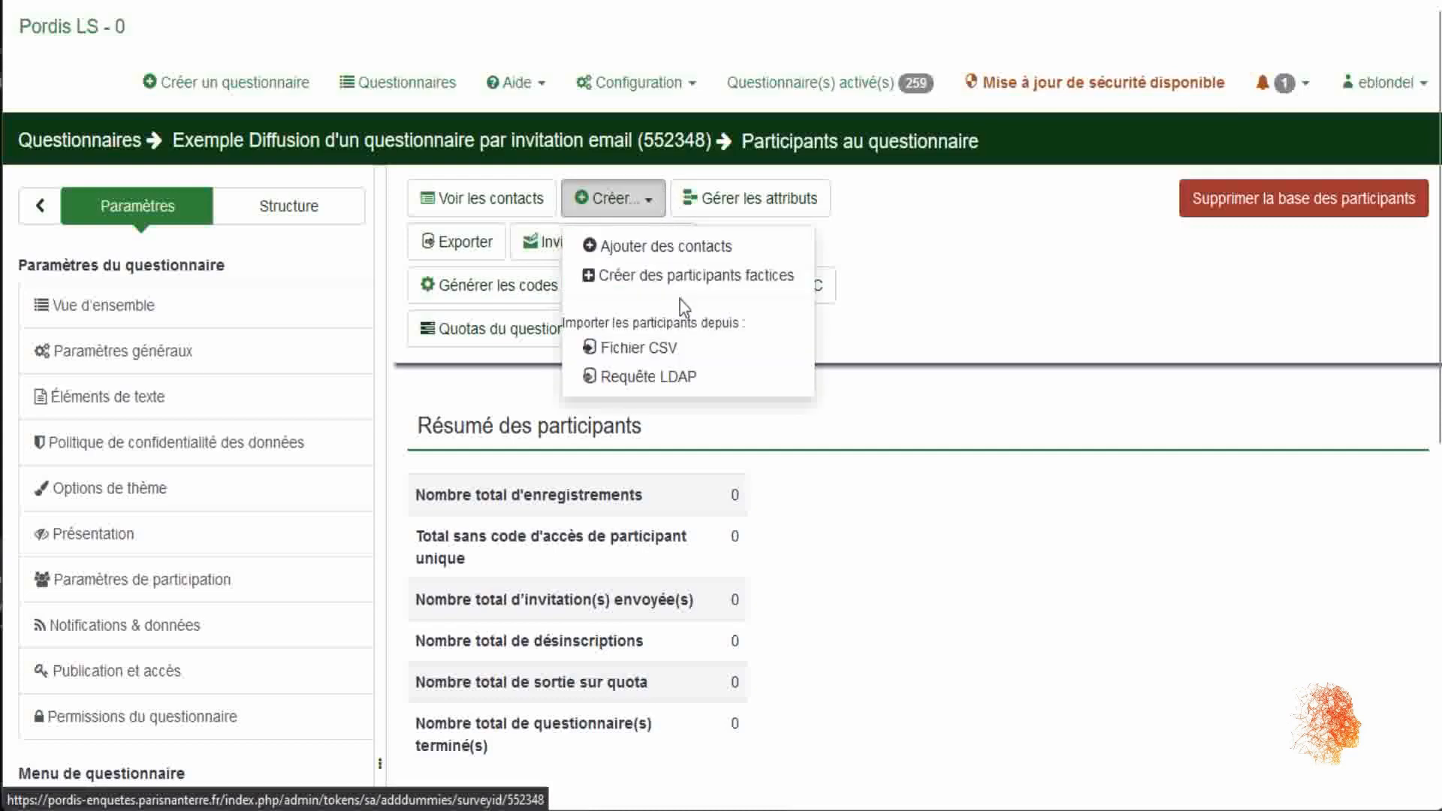
pyautogui.click(679, 351)
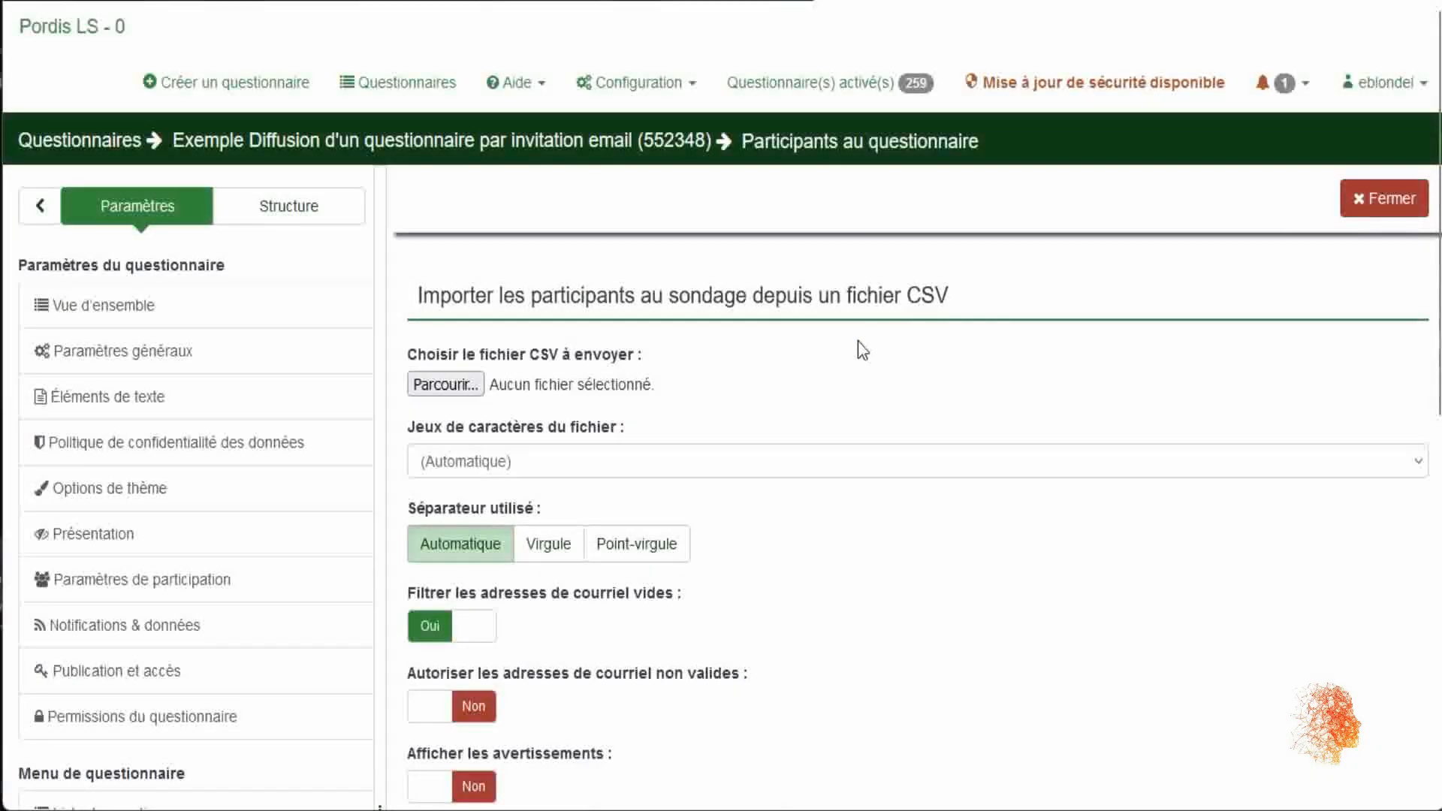
pyautogui.click(447, 383)
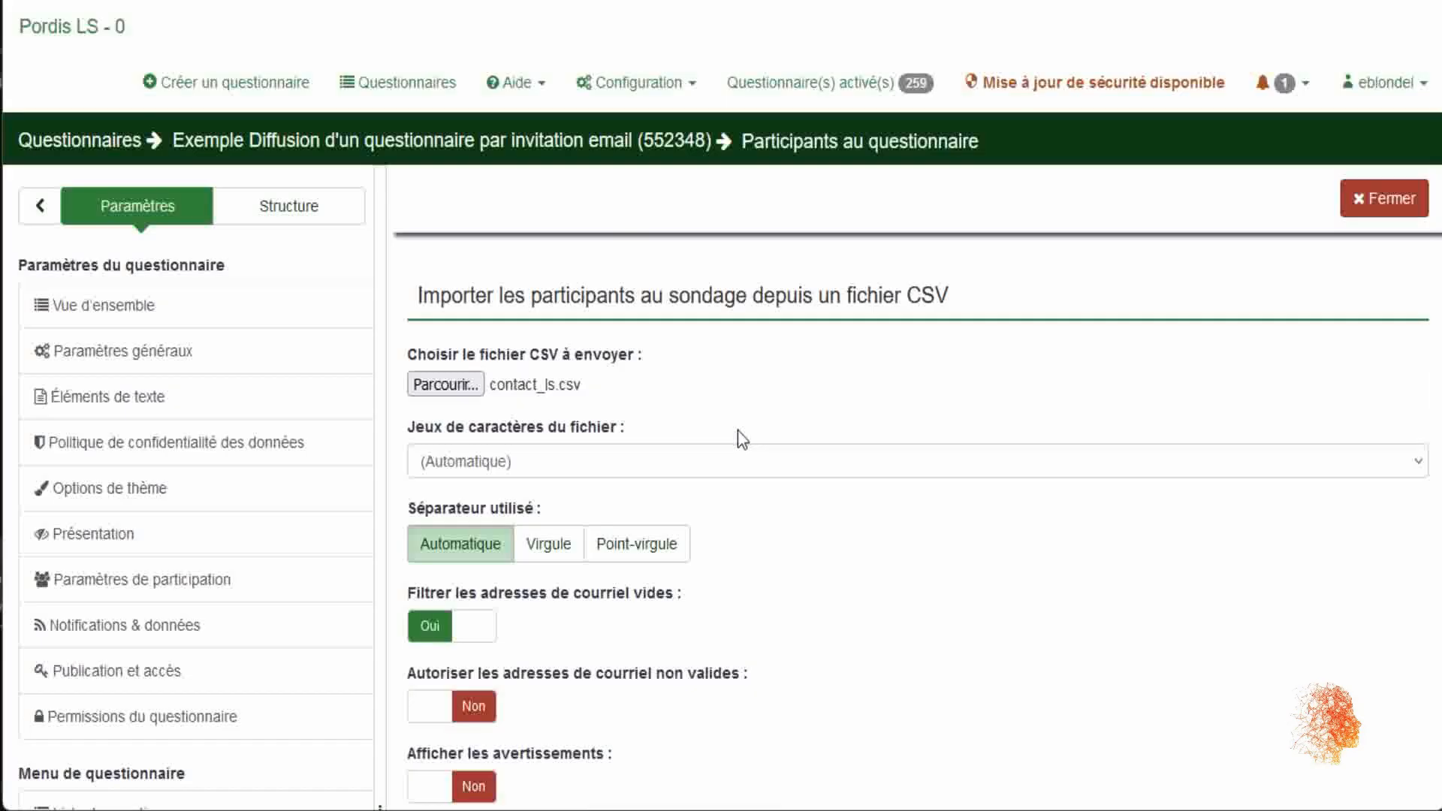
pyautogui.click(641, 464)
pyautogui.click(636, 498)
pyautogui.scroll(-2, 633, 490)
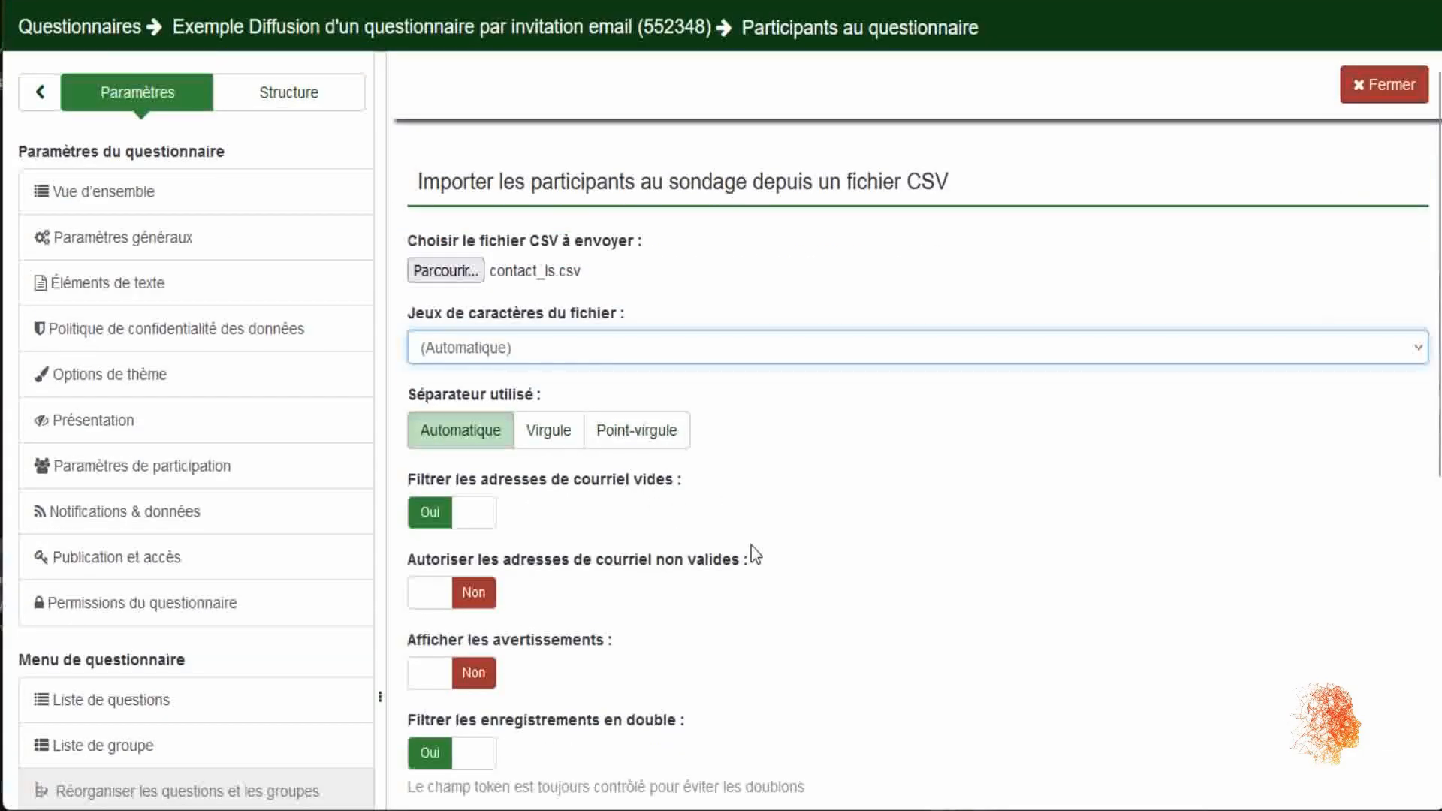
pyautogui.scroll(2, 923, 393)
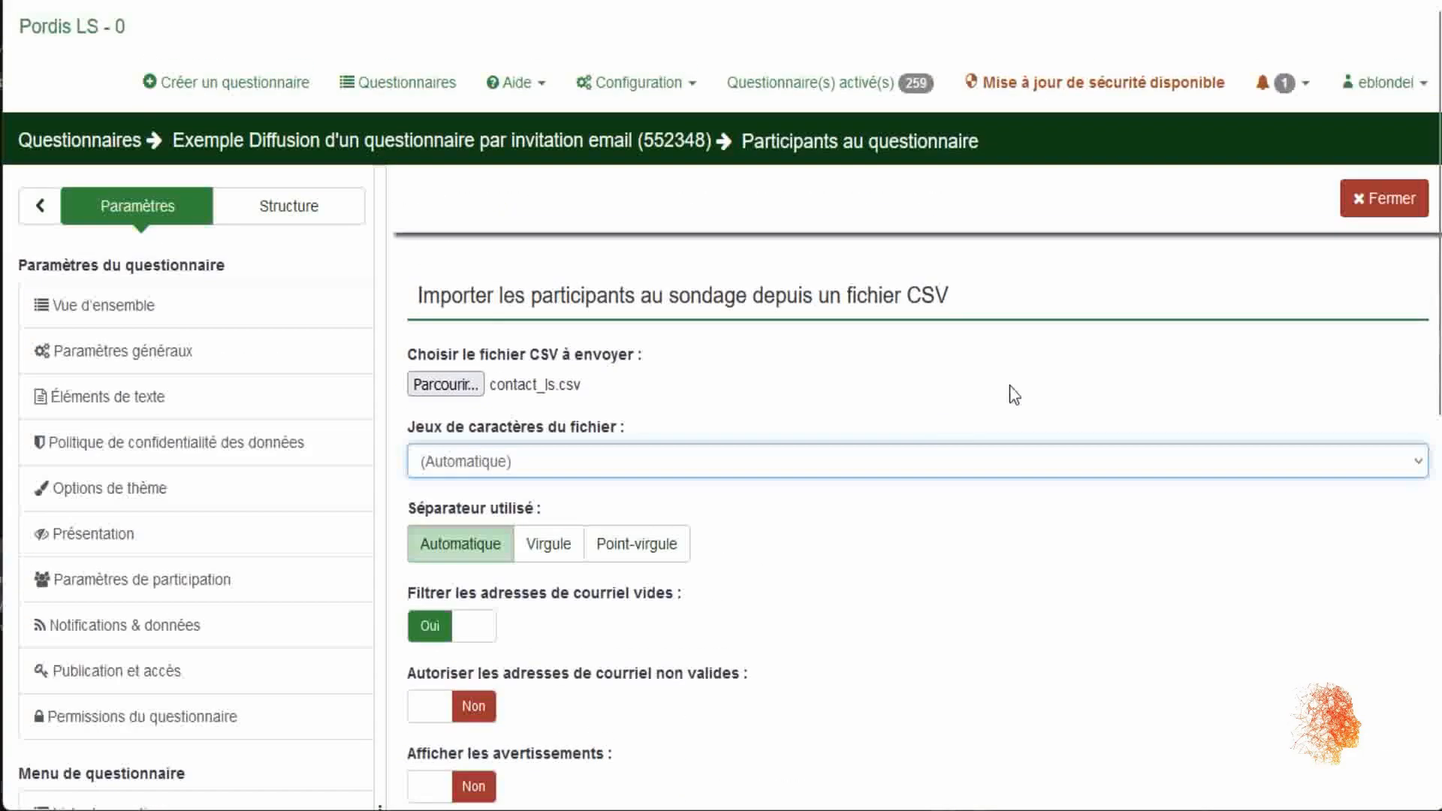
pyautogui.scroll(-8, 954, 431)
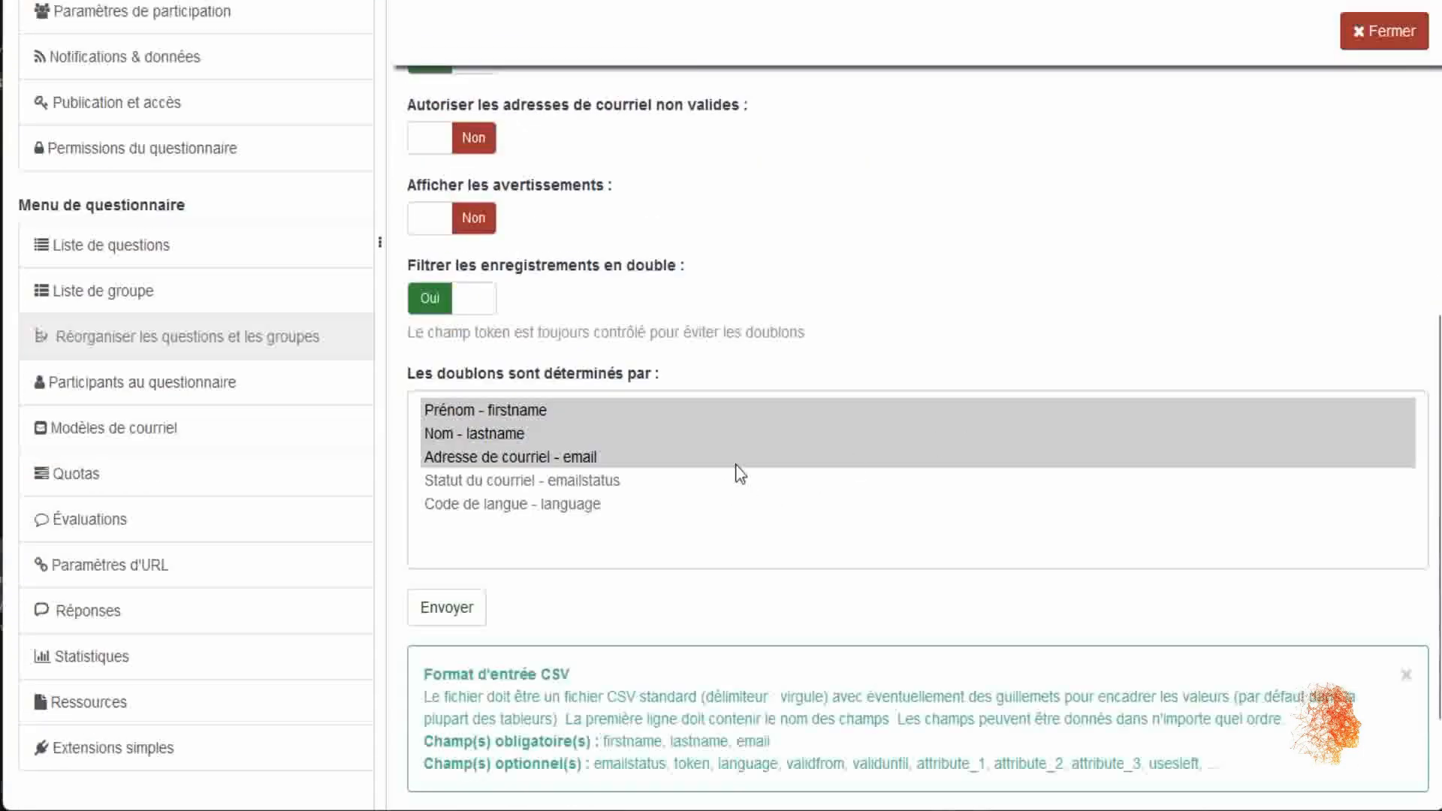
pyautogui.scroll(-3, 739, 473)
pyautogui.click(450, 461)
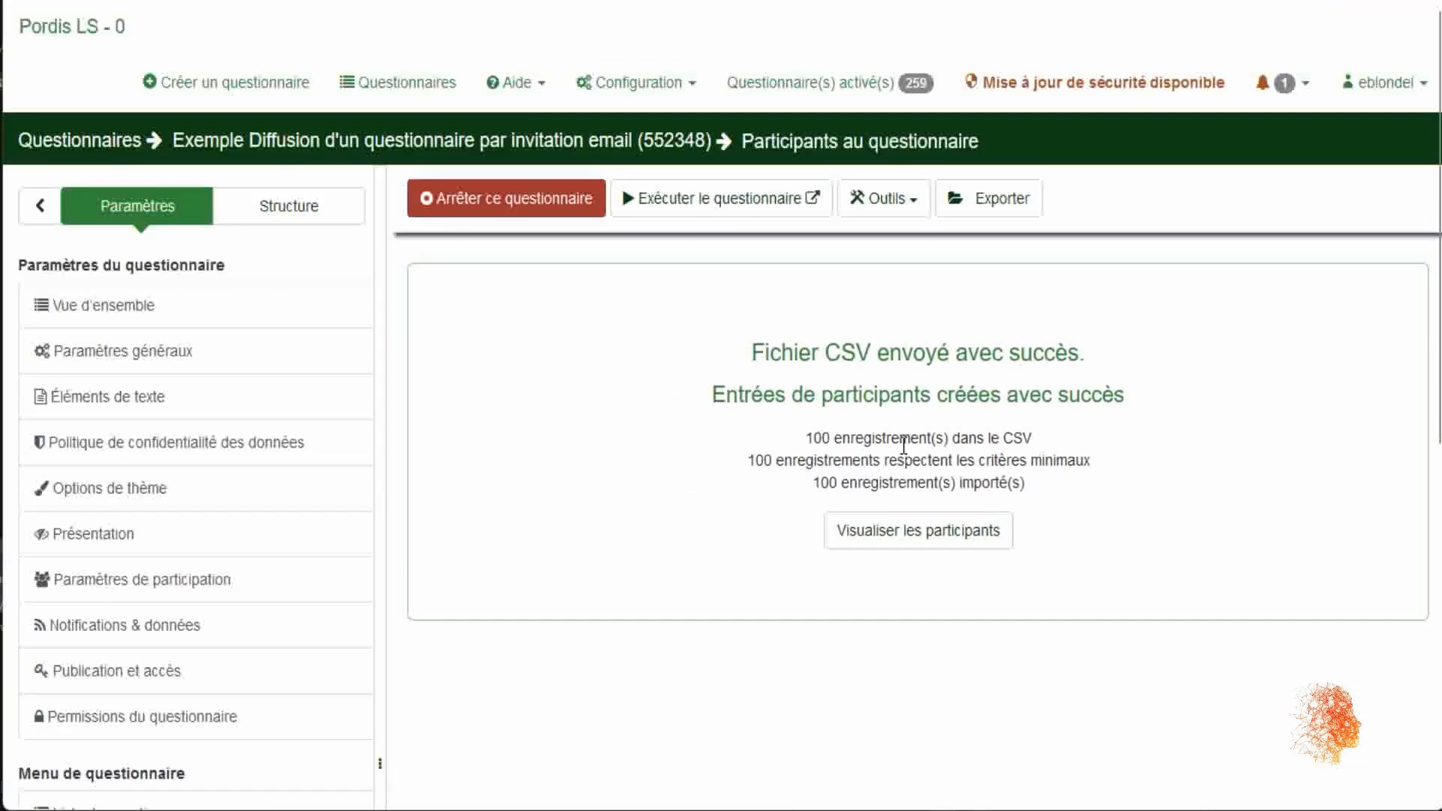
# - View the imported participants, show 100 rows per page and look through their names and email addresses
pyautogui.click(875, 539)
pyautogui.scroll(-3, 756, 455)
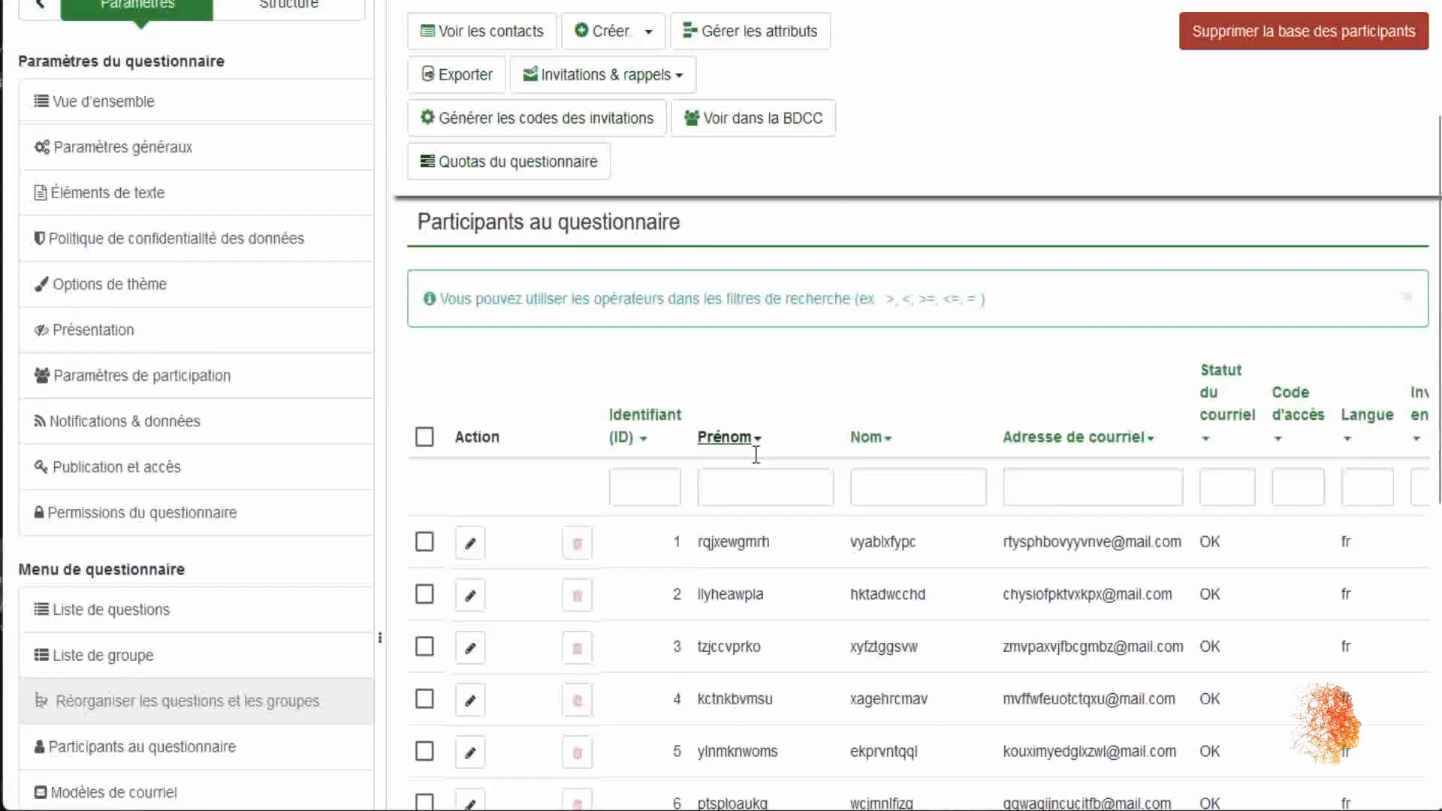
pyautogui.scroll(-8, 790, 438)
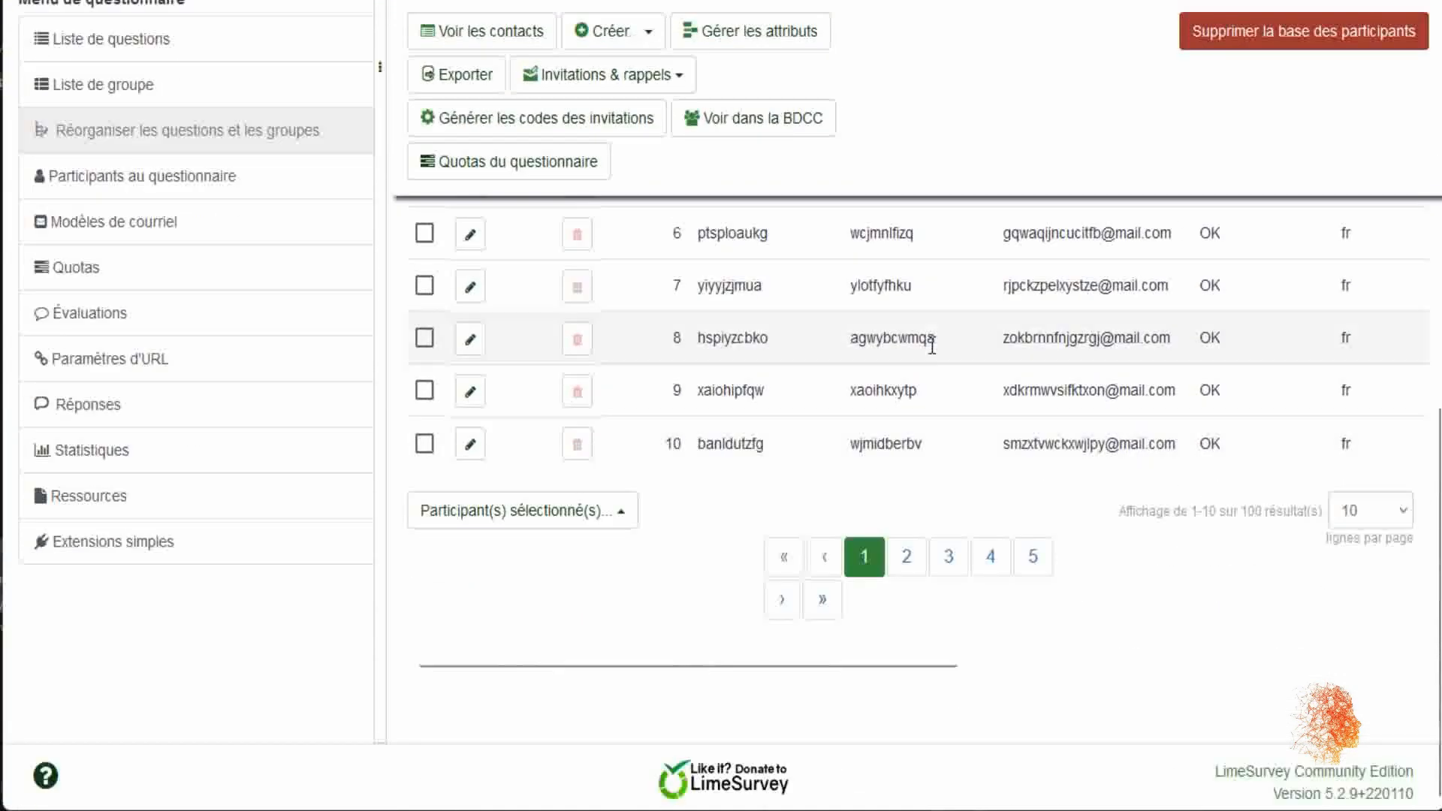
pyautogui.scroll(3, 843, 345)
pyautogui.scroll(-2, 933, 356)
pyautogui.click(1351, 624)
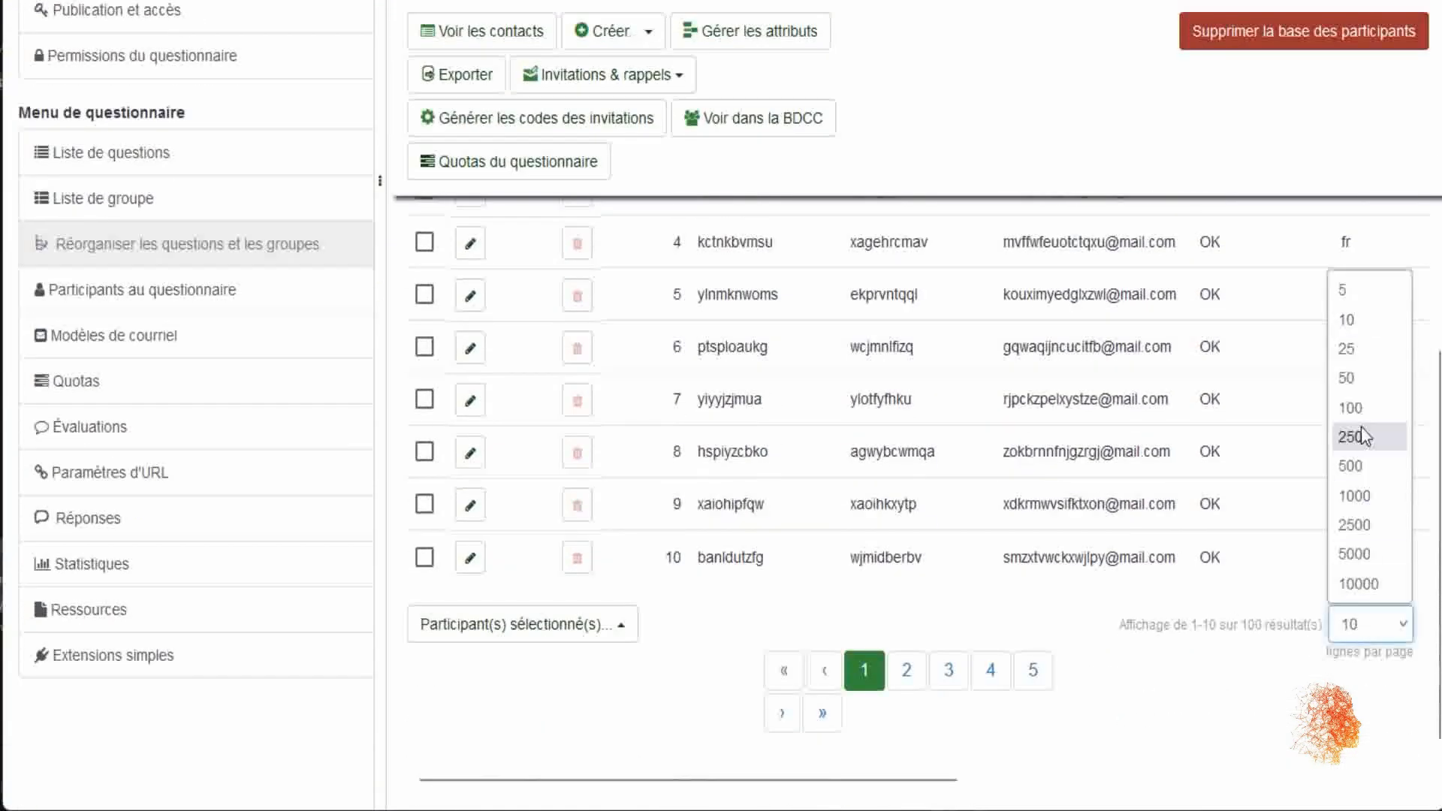
pyautogui.click(1360, 406)
pyautogui.scroll(5, 1088, 433)
pyautogui.scroll(-15, 1088, 434)
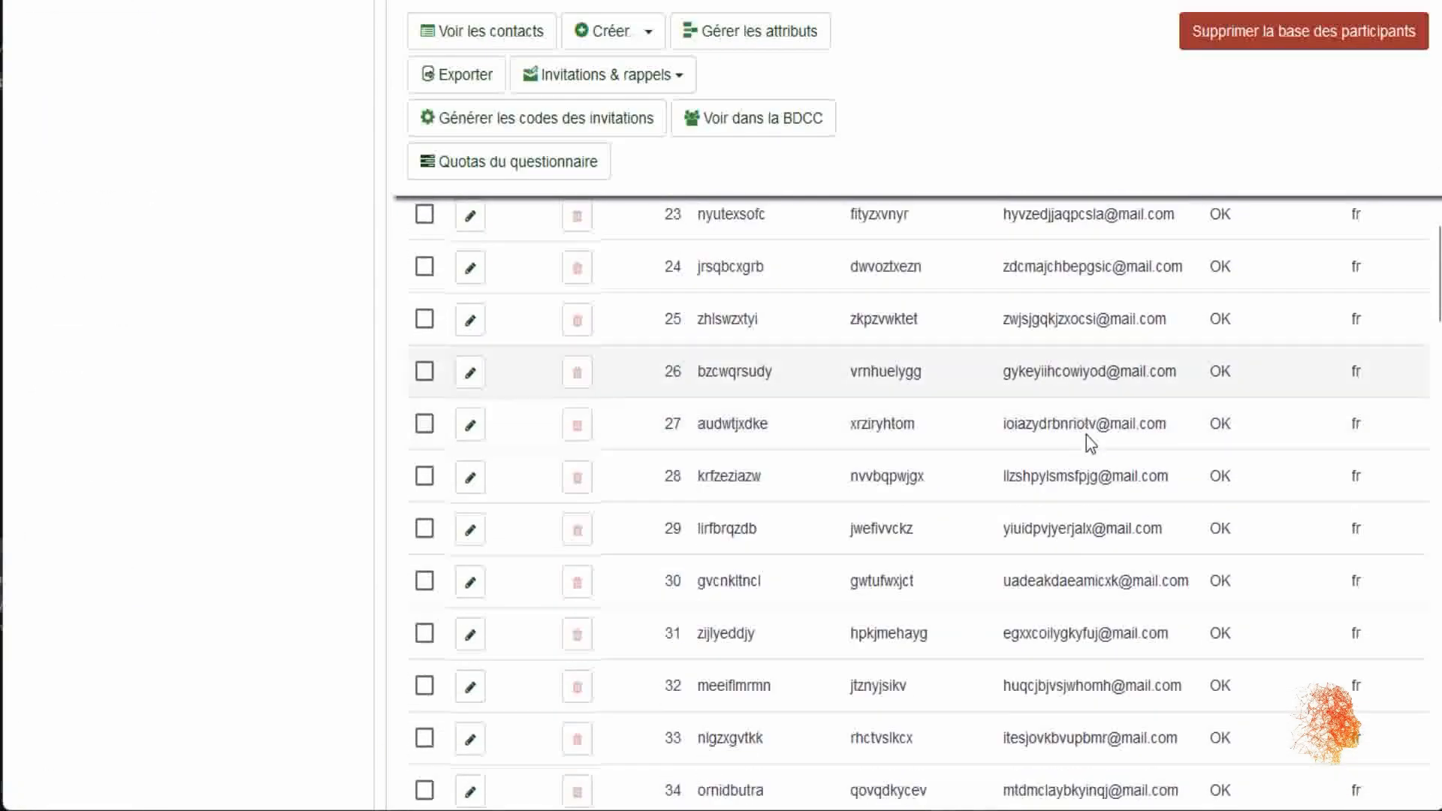
pyautogui.scroll(15, 1087, 434)
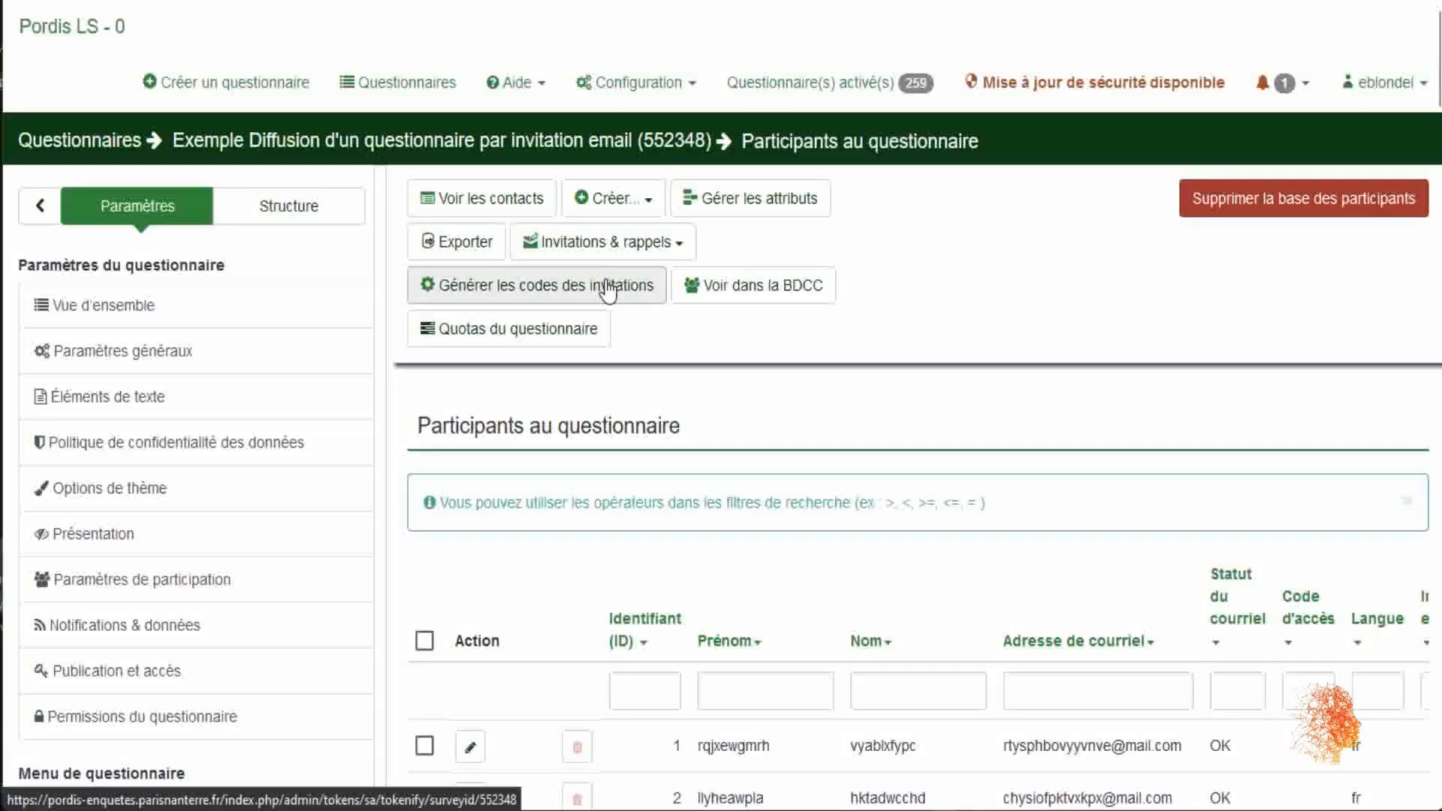
# - Generate access codes for all imported participants who lack one
pyautogui.click(628, 283)
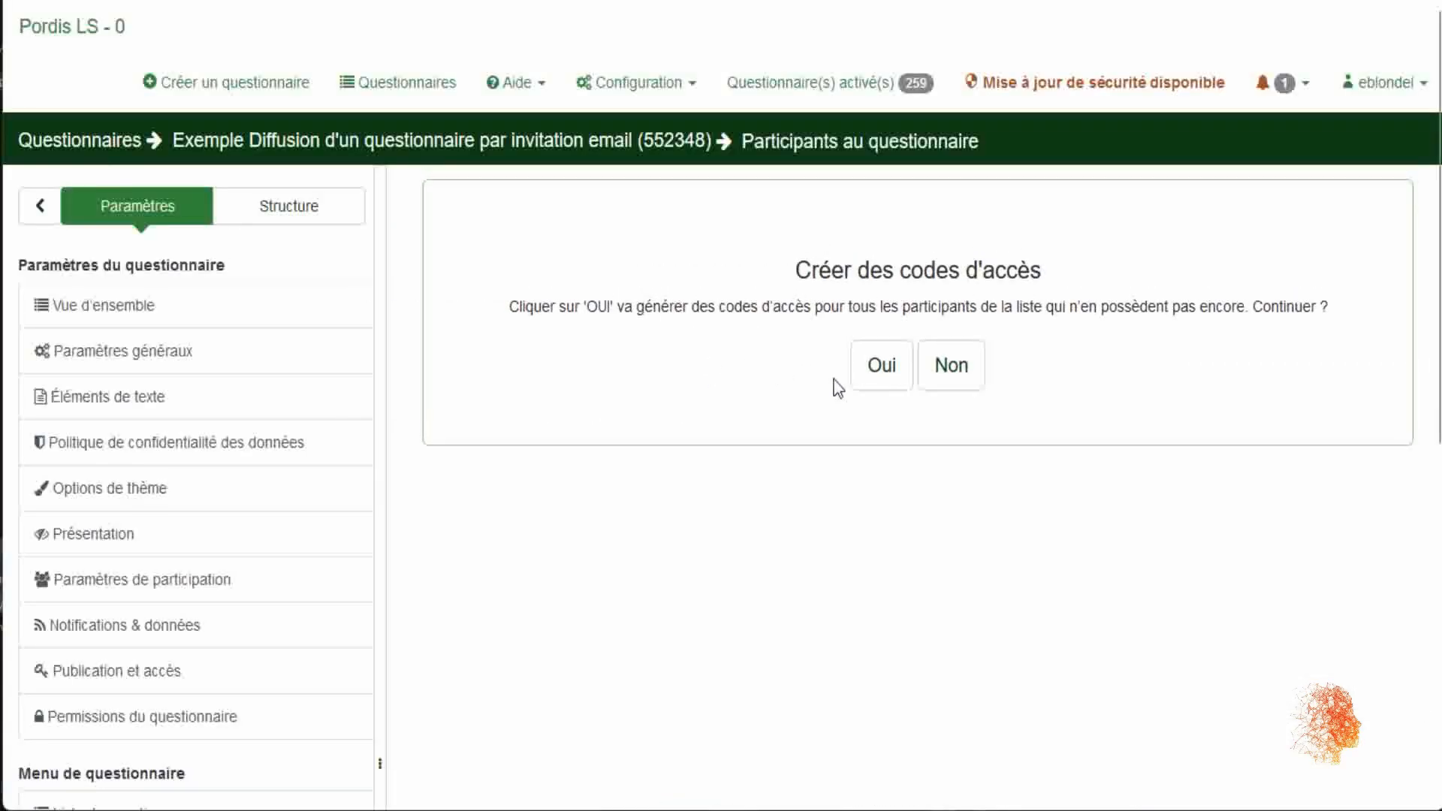
pyautogui.click(898, 370)
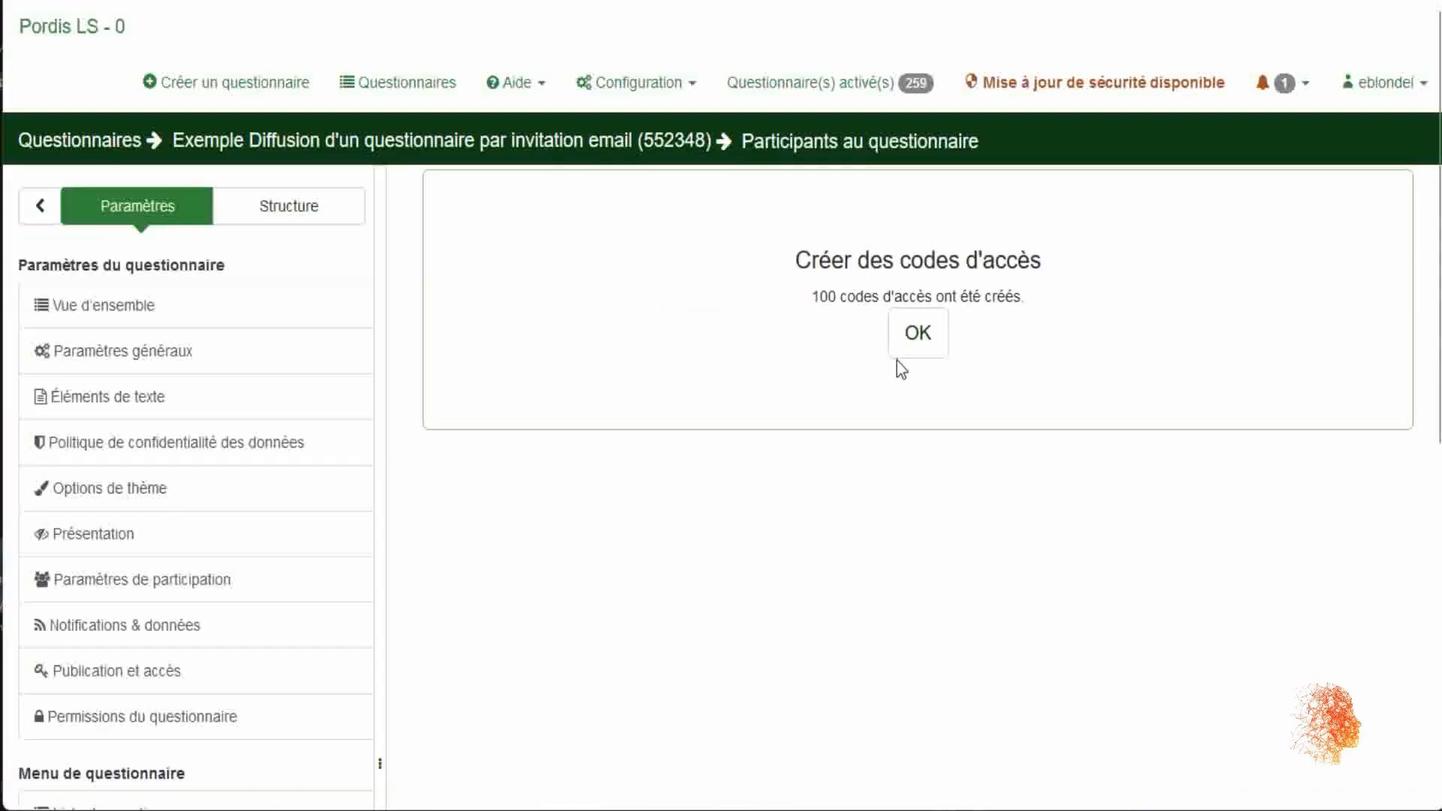
pyautogui.moveTo(812, 308); pyautogui.dragTo(890, 309)
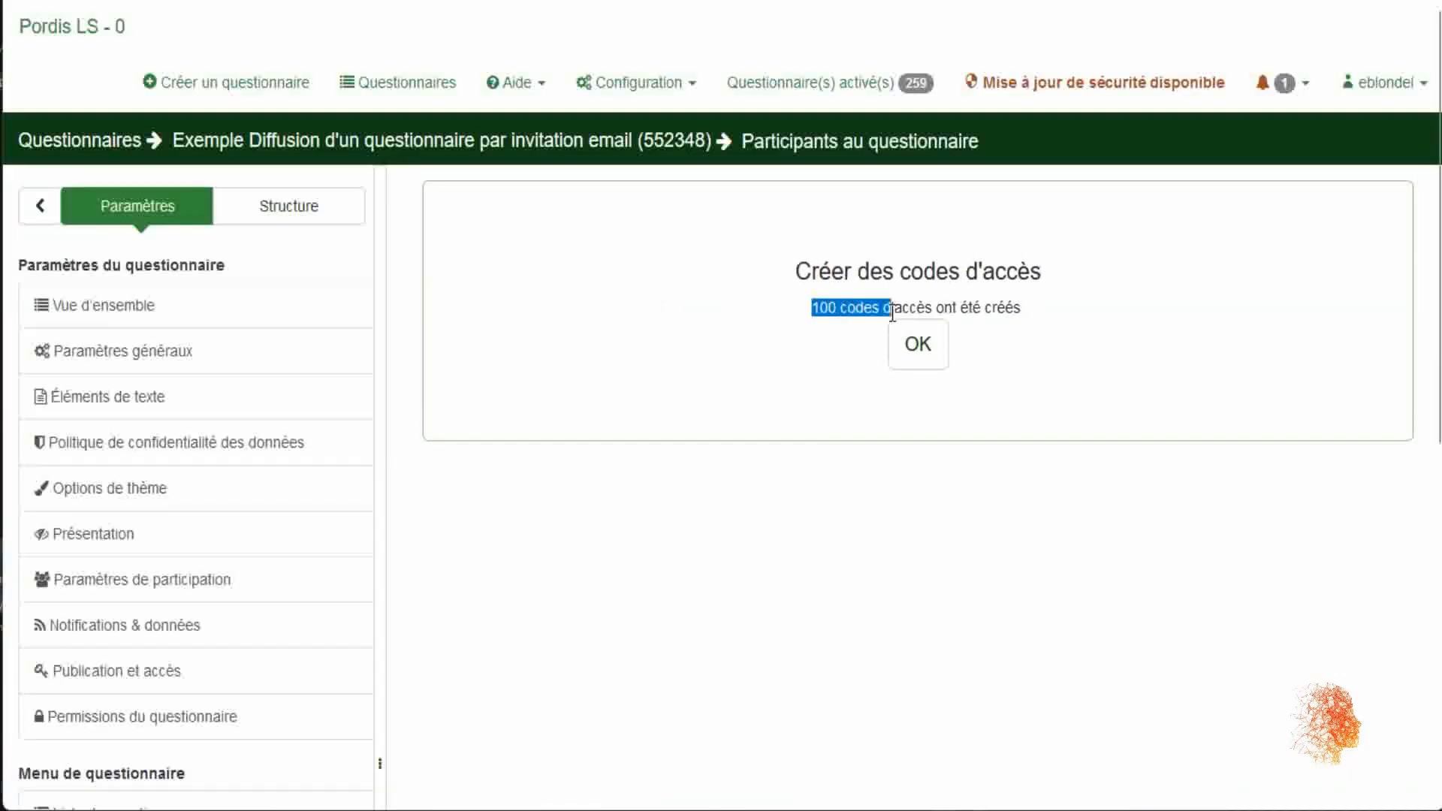
pyautogui.click(917, 345)
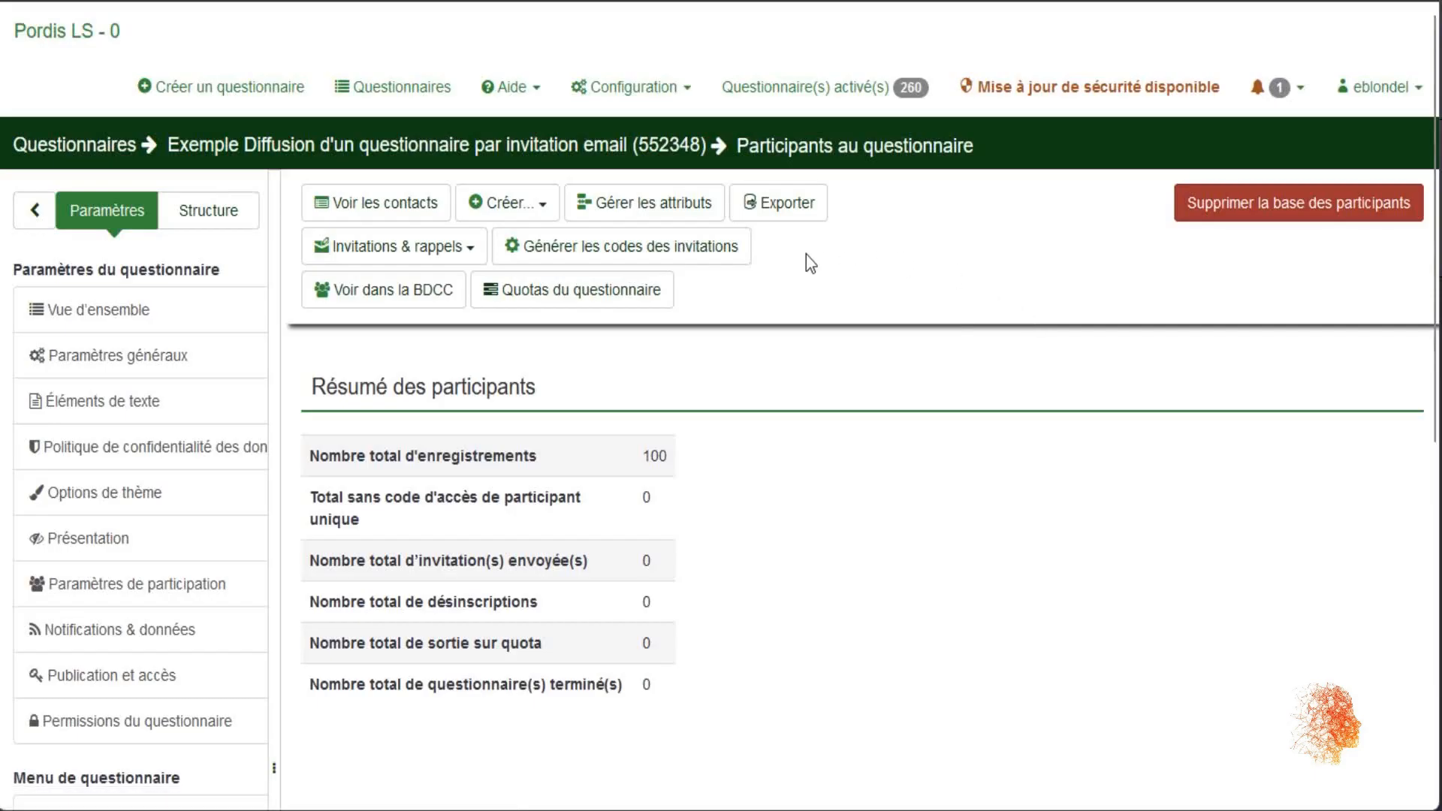
# - Open the invitation emails for the imported participants and return to the participants overview
pyautogui.click(454, 255)
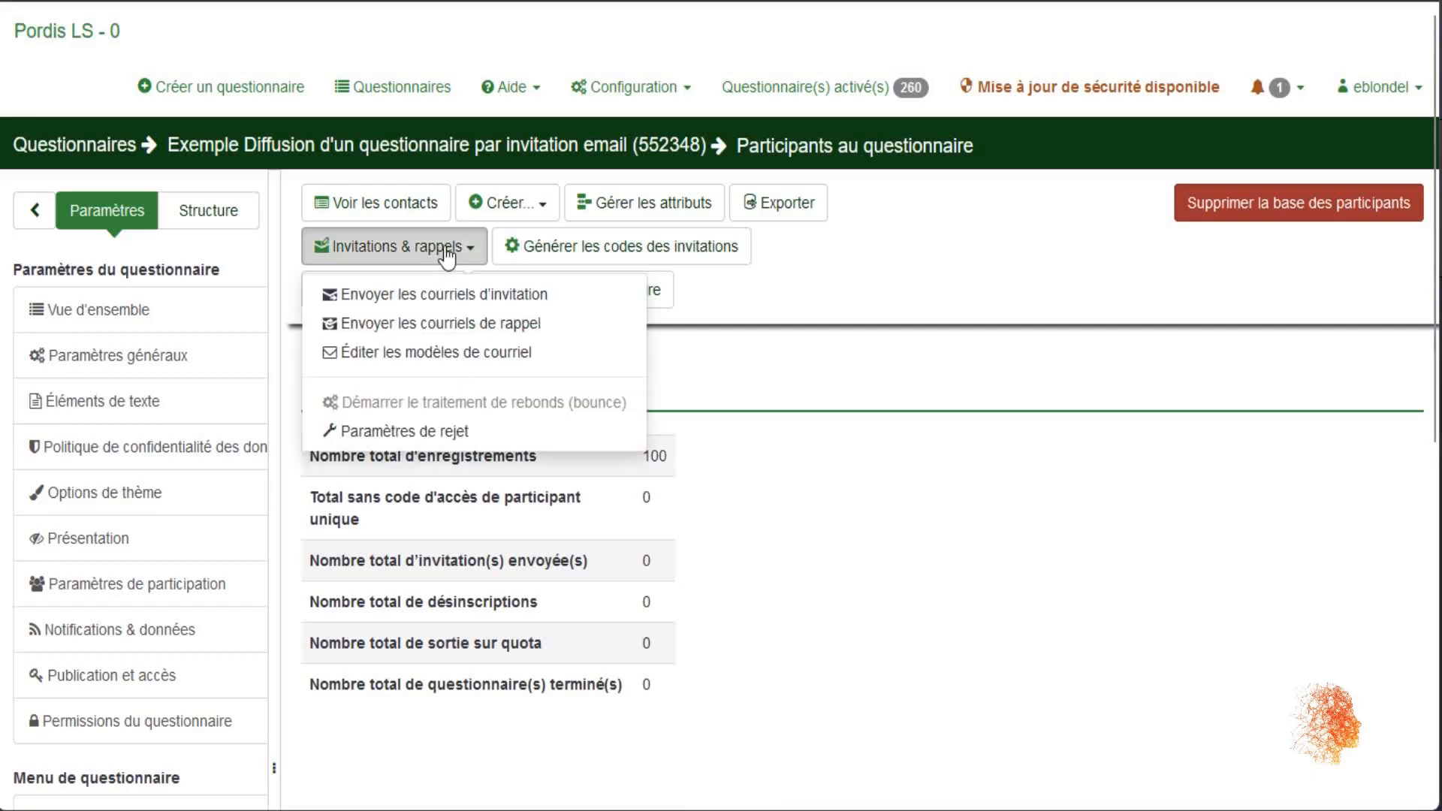
pyautogui.click(457, 297)
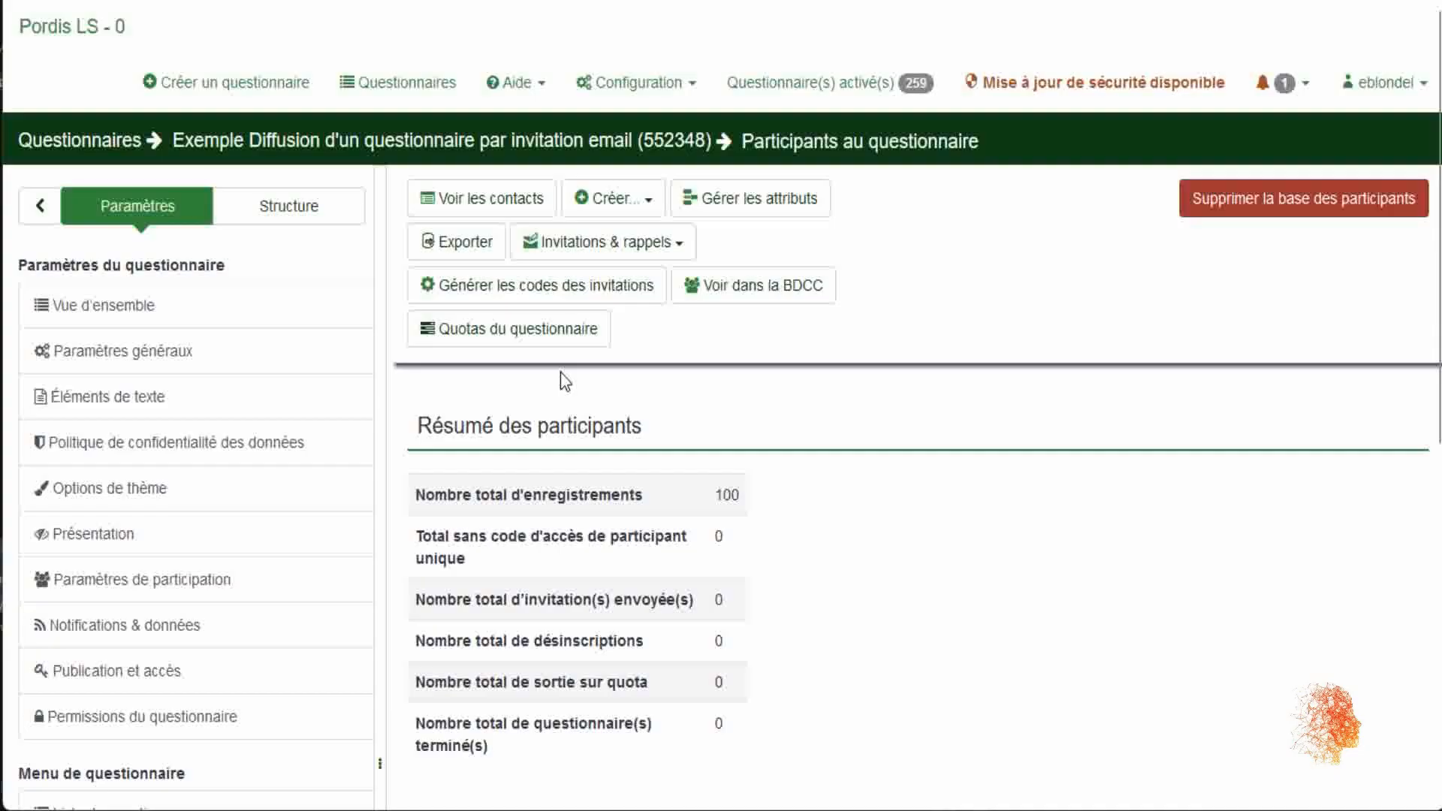
pyautogui.scroll(-3, 172, 462)
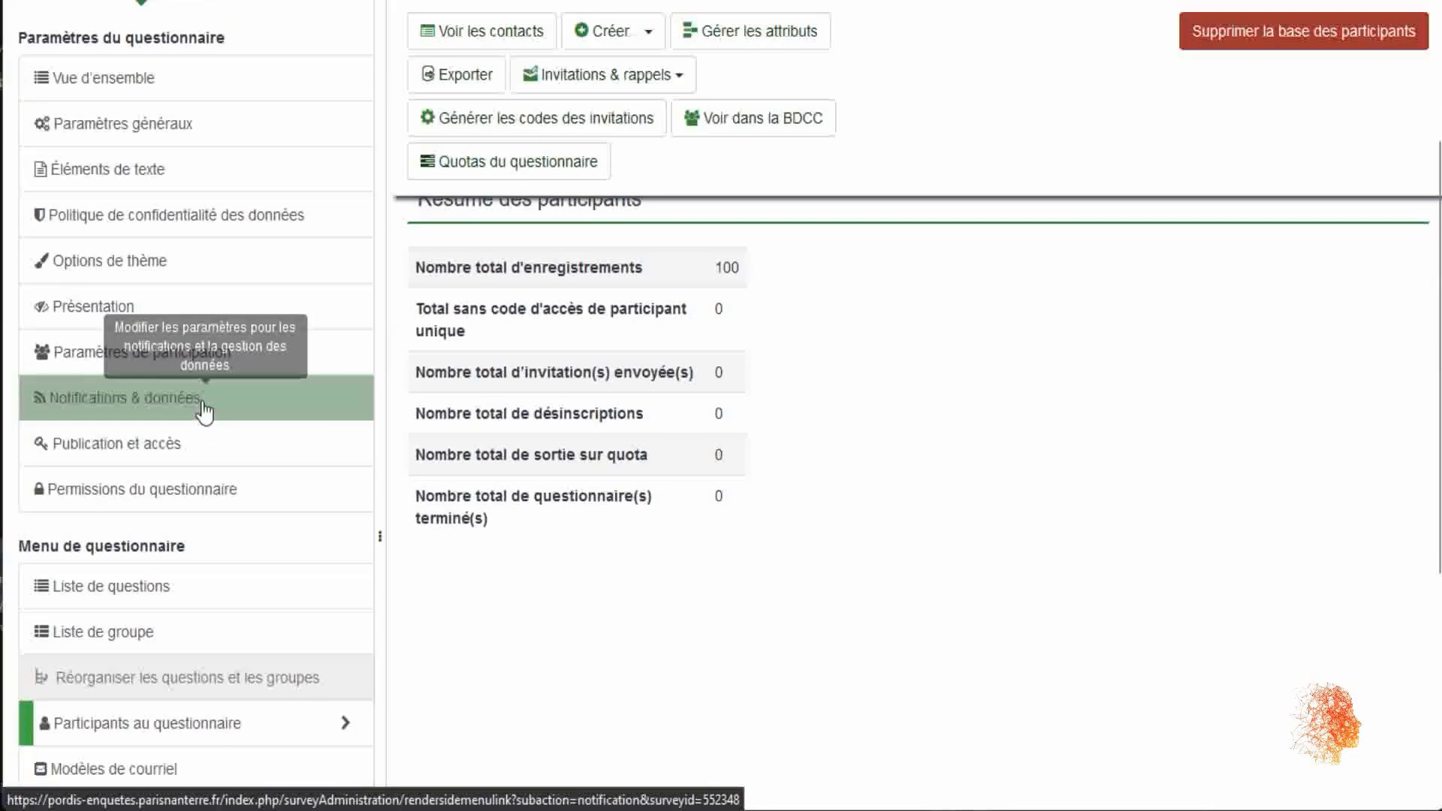
pyautogui.scroll(-3, 202, 405)
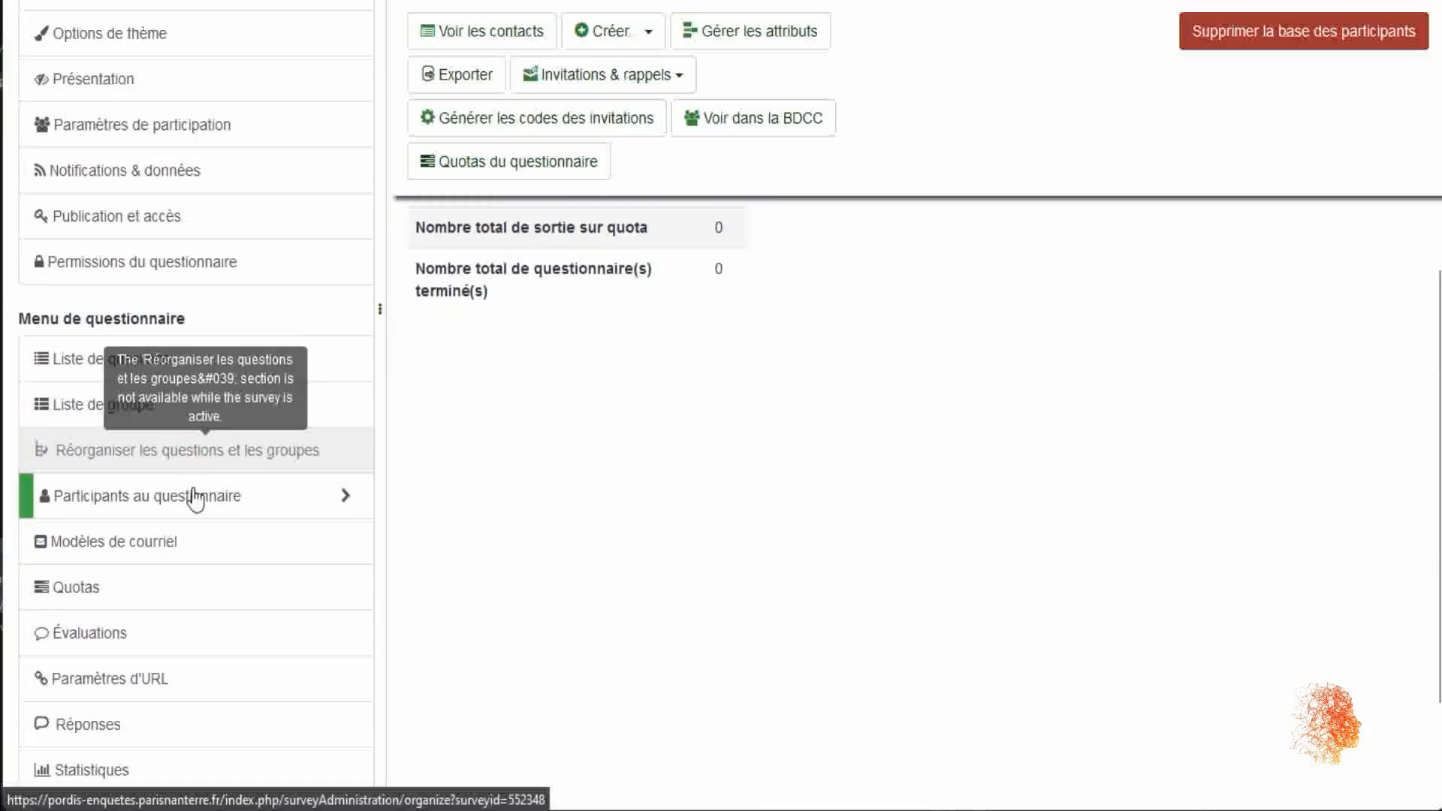
pyautogui.click(194, 502)
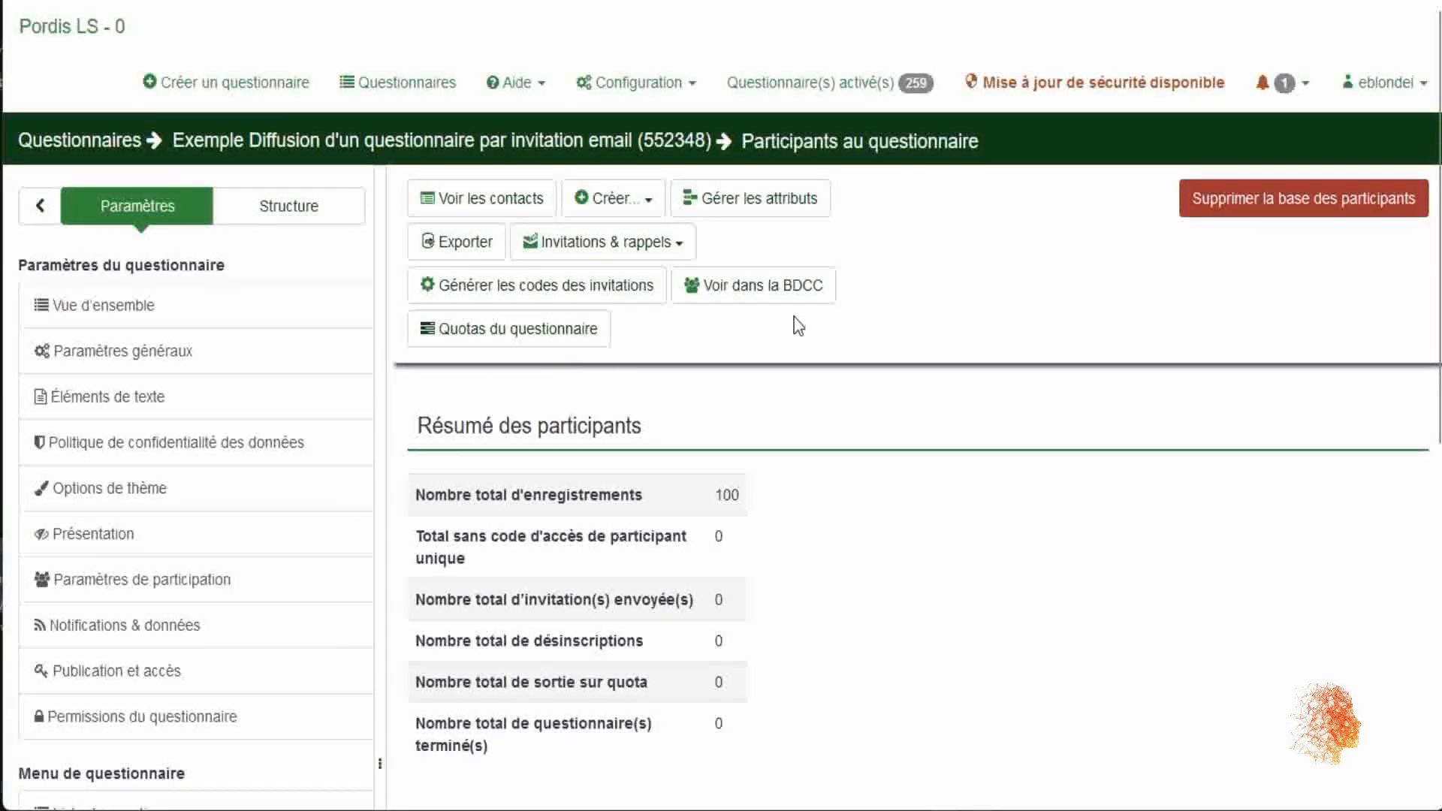
# - Add 1 custom attribute field to the questionnaire's participants table through attribute management
pyautogui.click(732, 197)
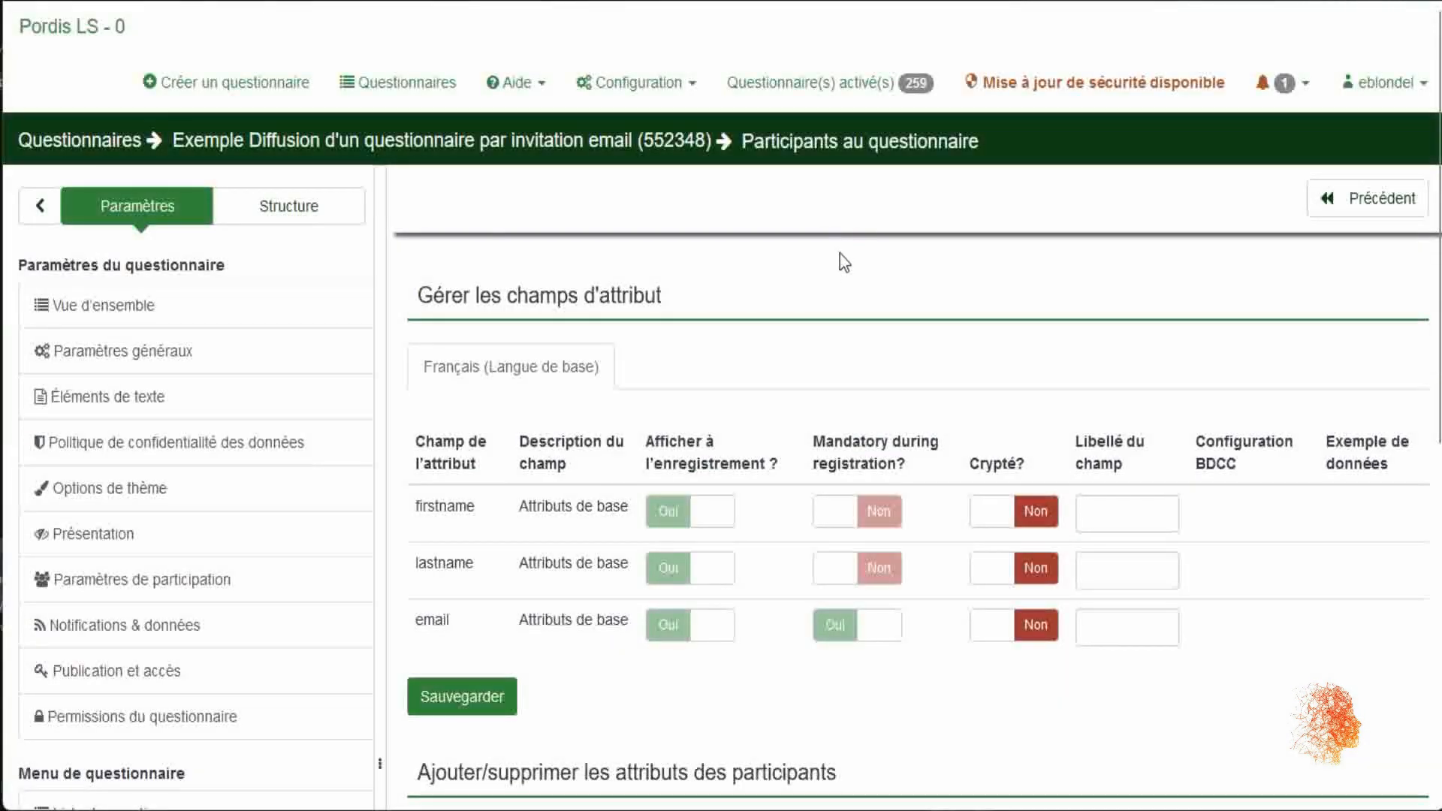
pyautogui.scroll(-5, 834, 263)
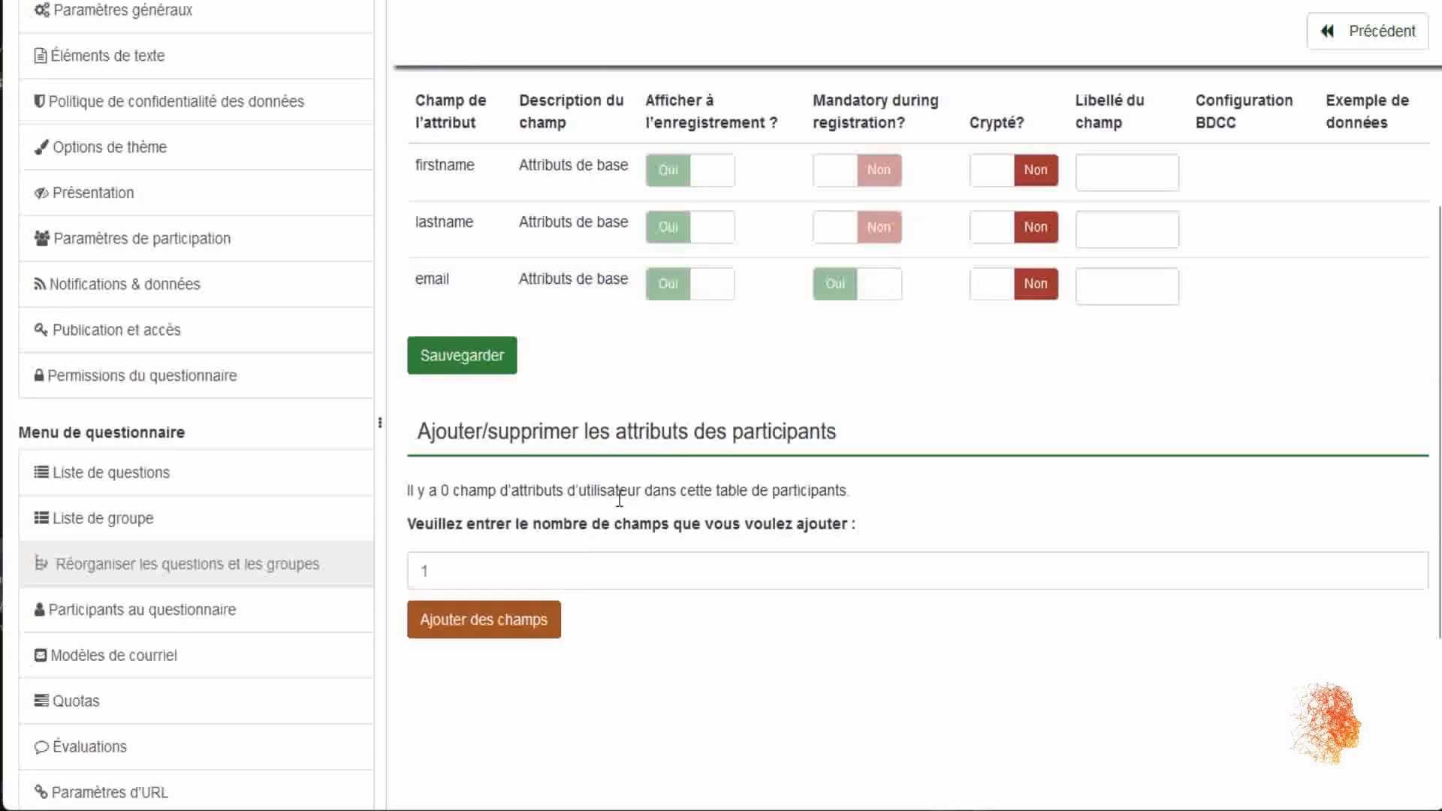
pyautogui.click(502, 569)
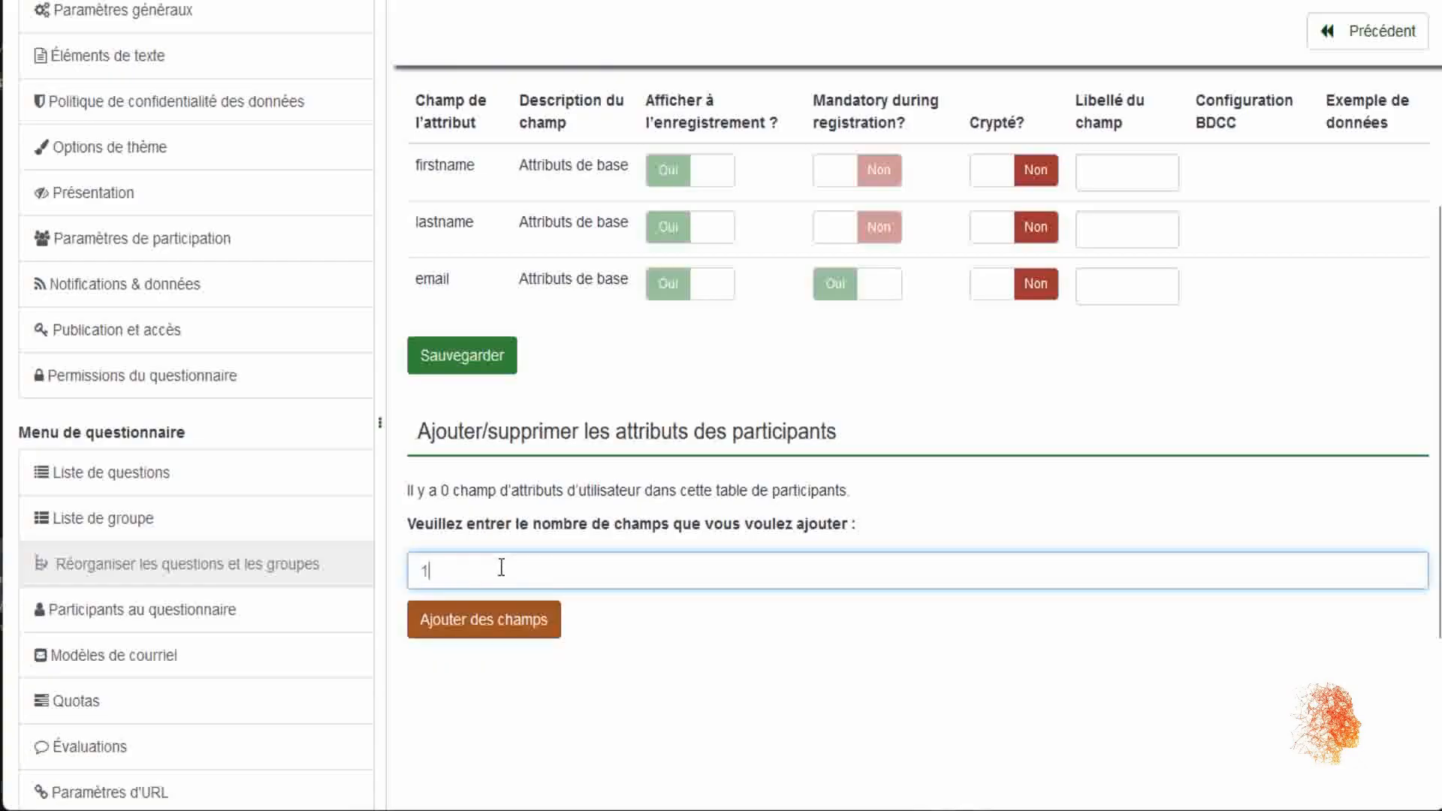
pyautogui.click(530, 619)
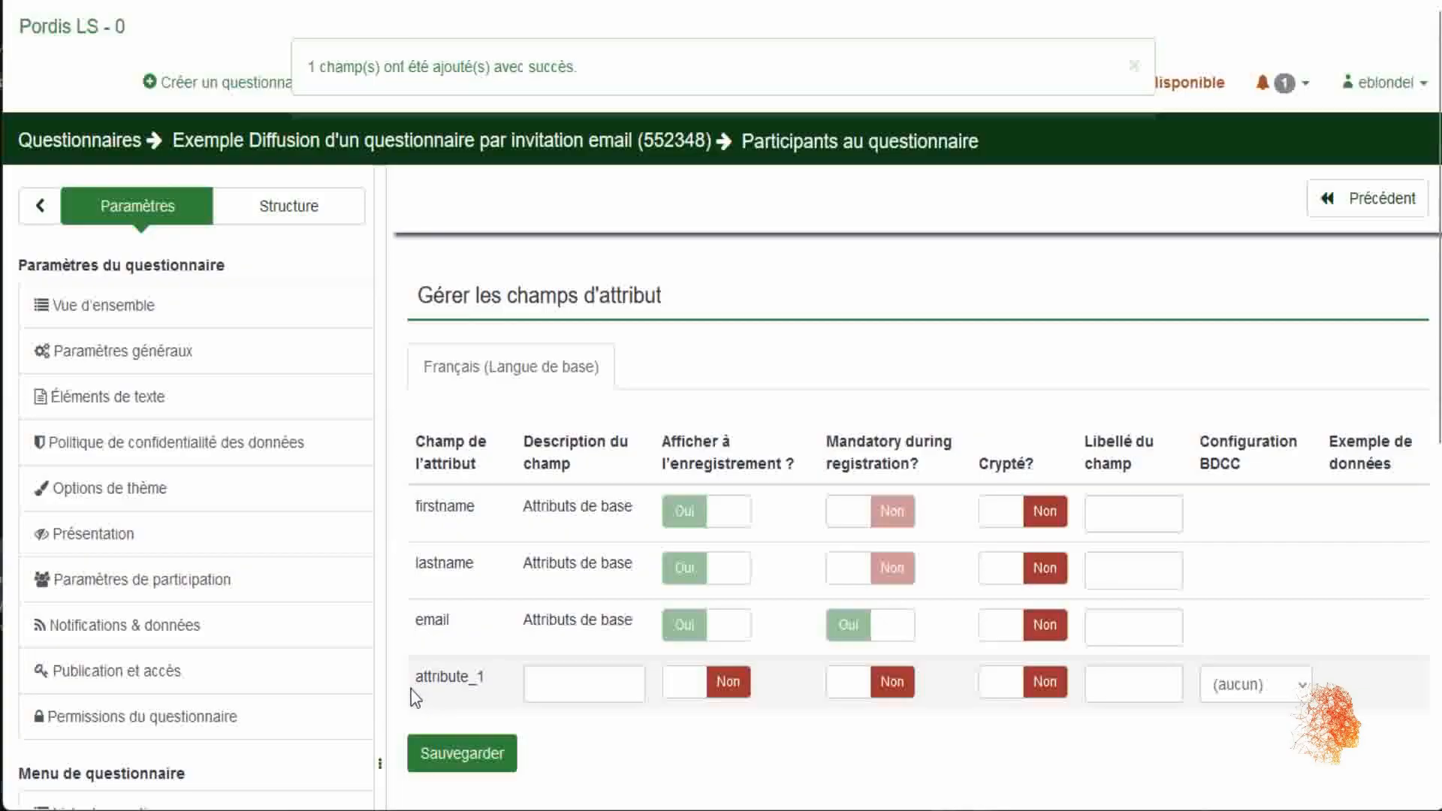
# - Select the new attribute's field name, attribute_1, and save the participant attribute fields with its default options
pyautogui.moveTo(412, 690); pyautogui.dragTo(490, 675)
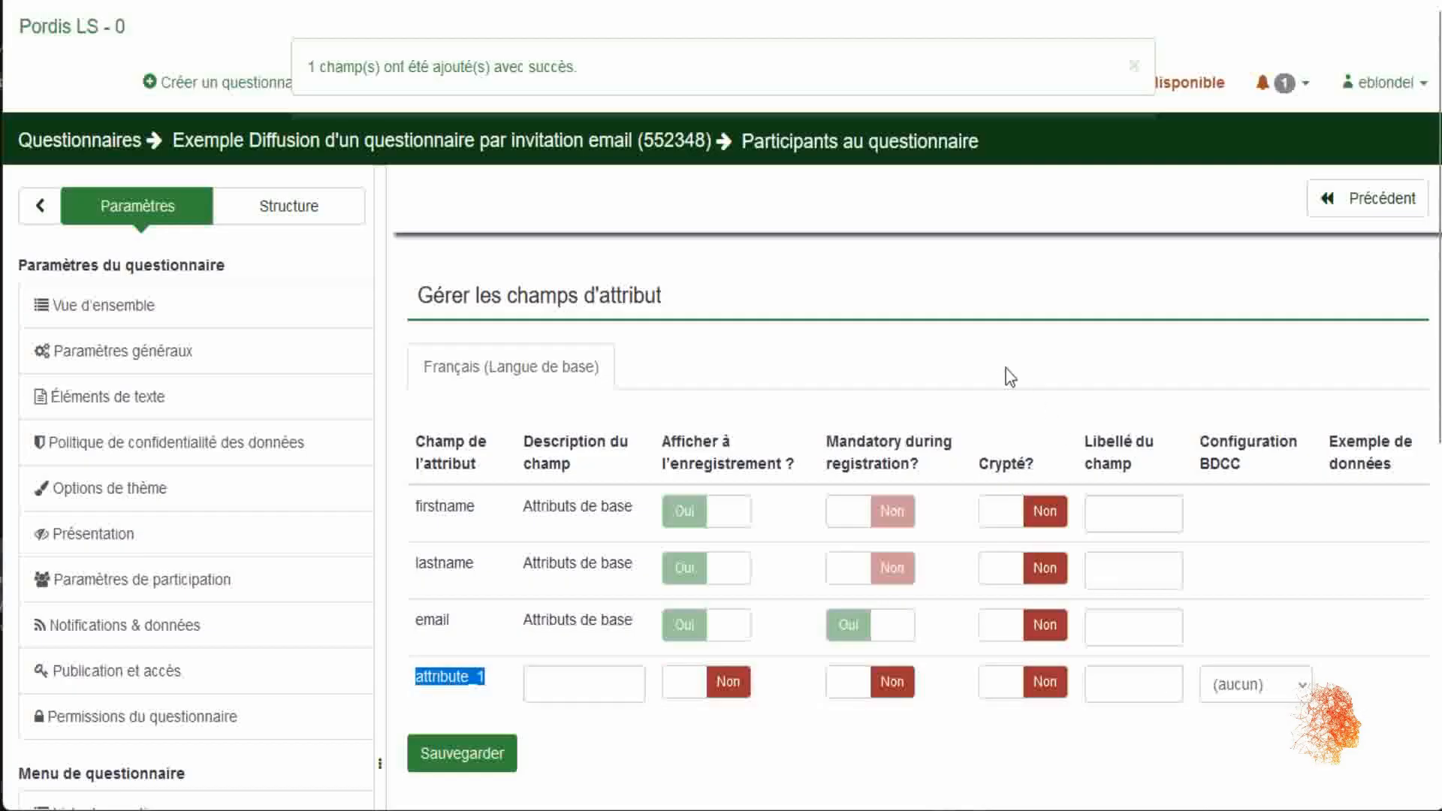
pyautogui.scroll(-2, 526, 600)
pyautogui.click(462, 635)
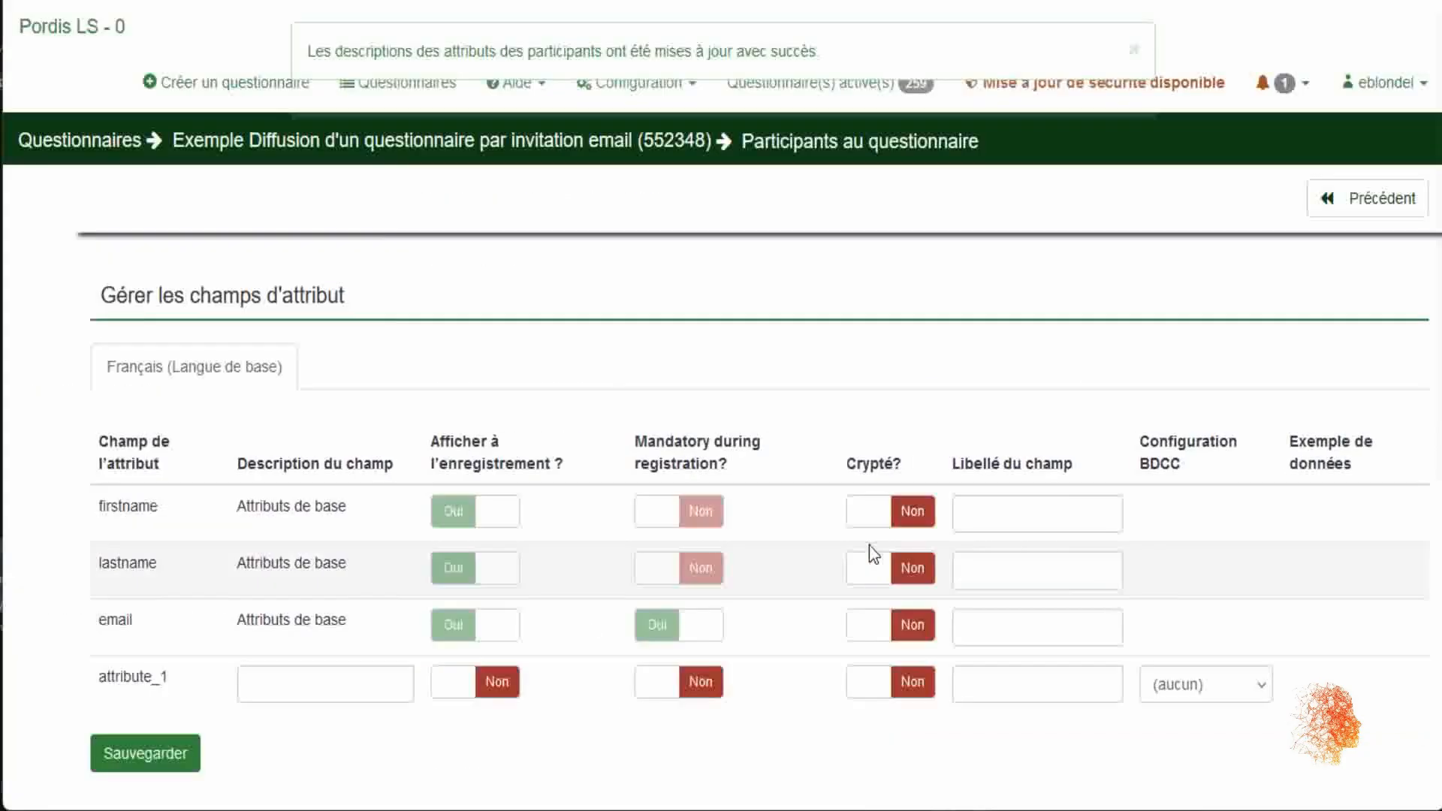